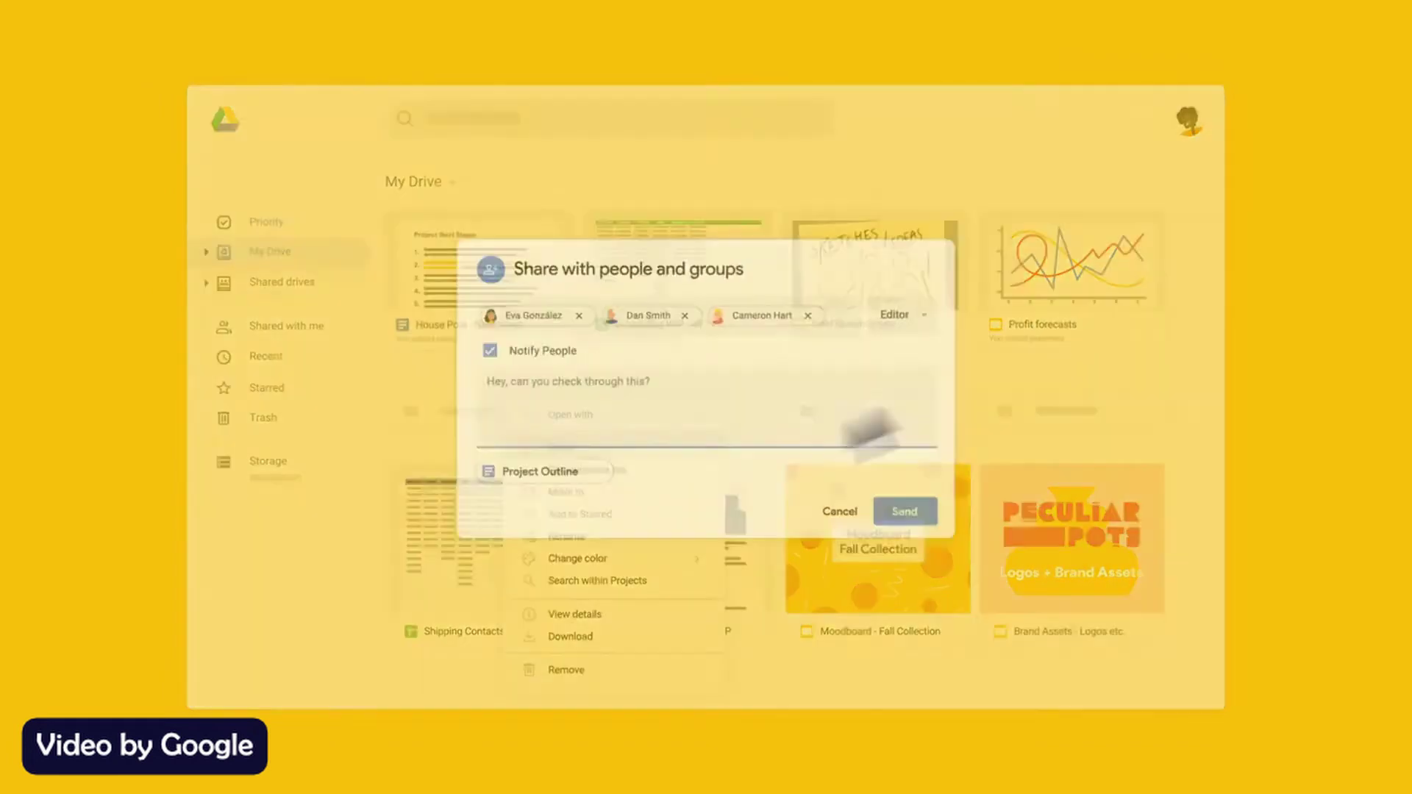
pyautogui.click(1007, 309)
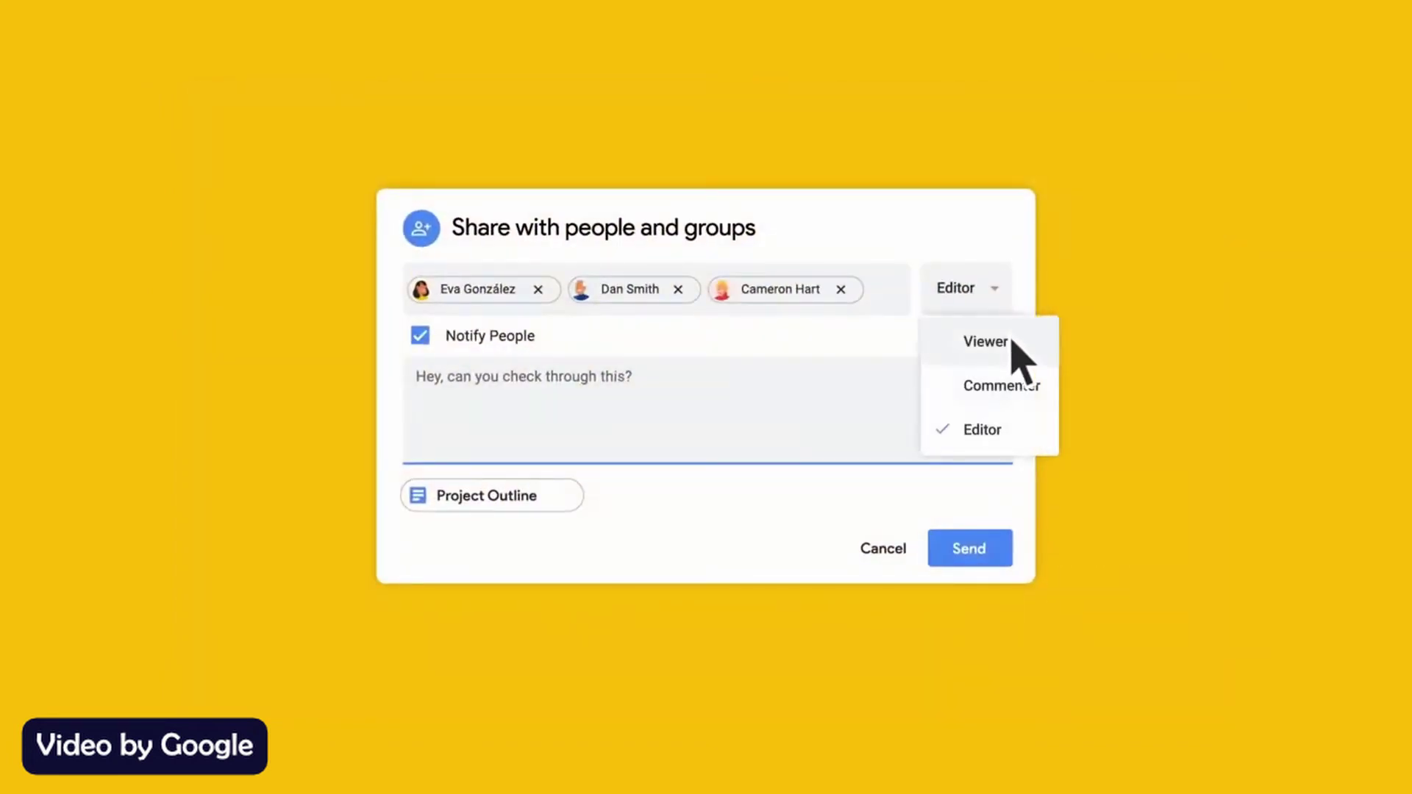
pyautogui.click(1014, 384)
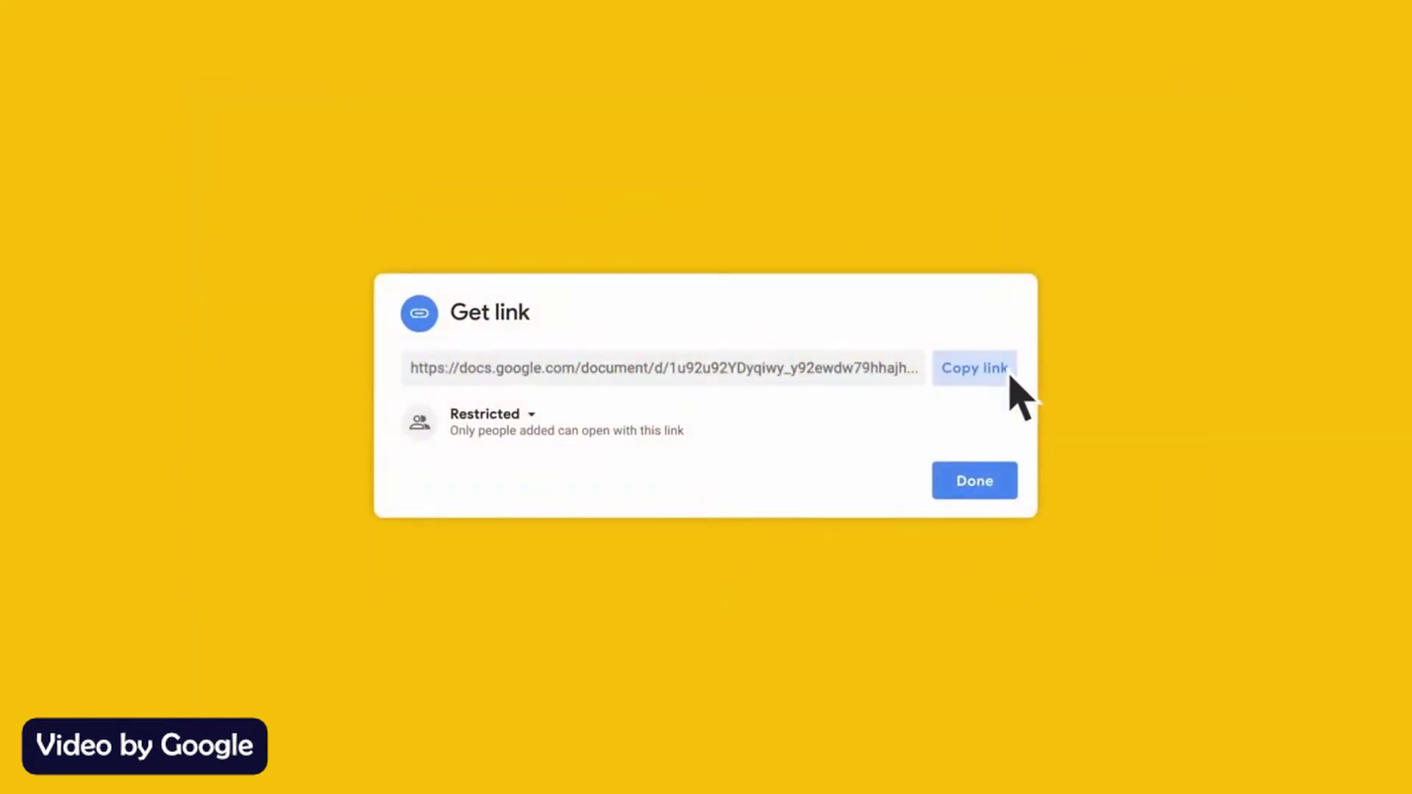
pyautogui.click(537, 417)
pyautogui.click(552, 494)
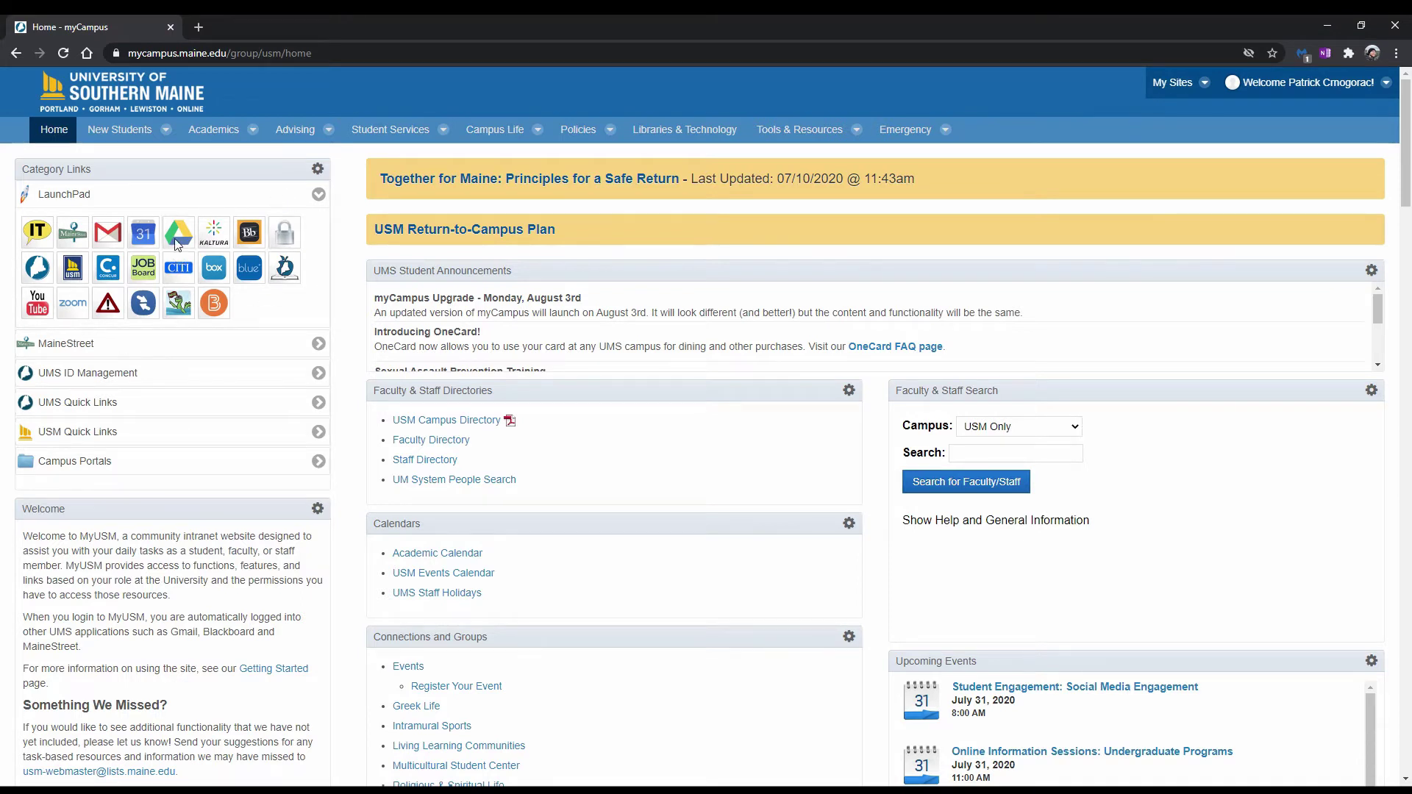
# - Open Google Drive from the myCampus launch links and view which kinds of new items can be created
pyautogui.click(180, 252)
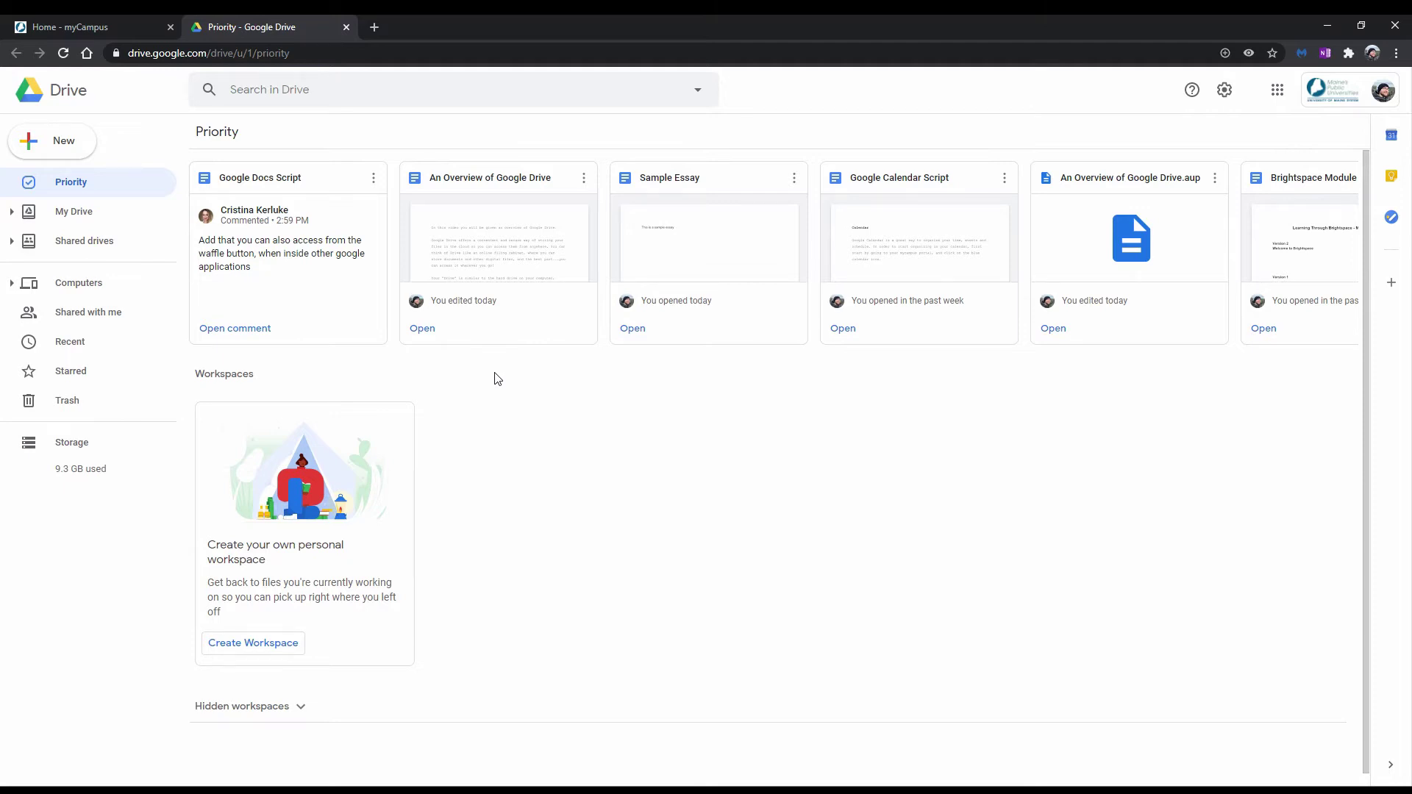
pyautogui.click(67, 142)
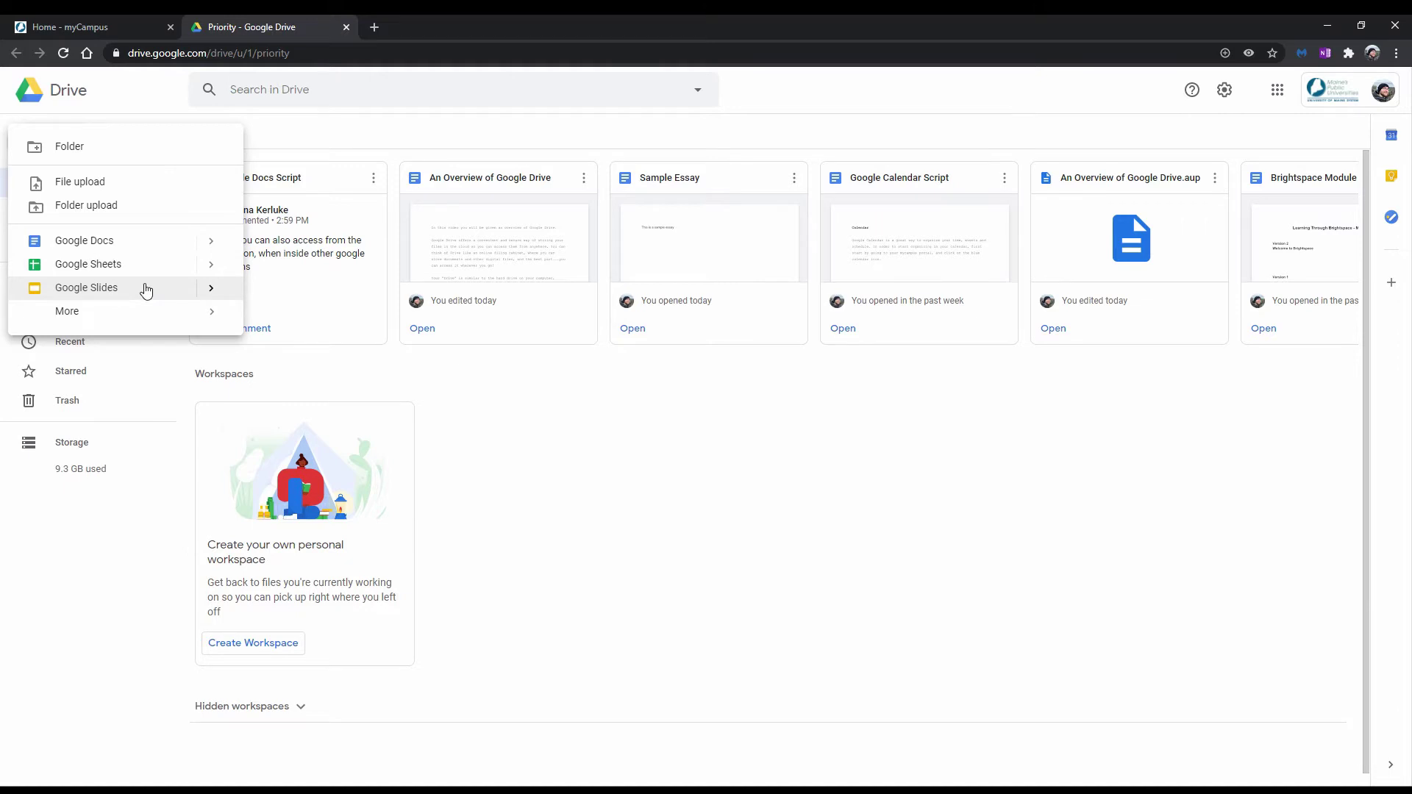
pyautogui.click(667, 482)
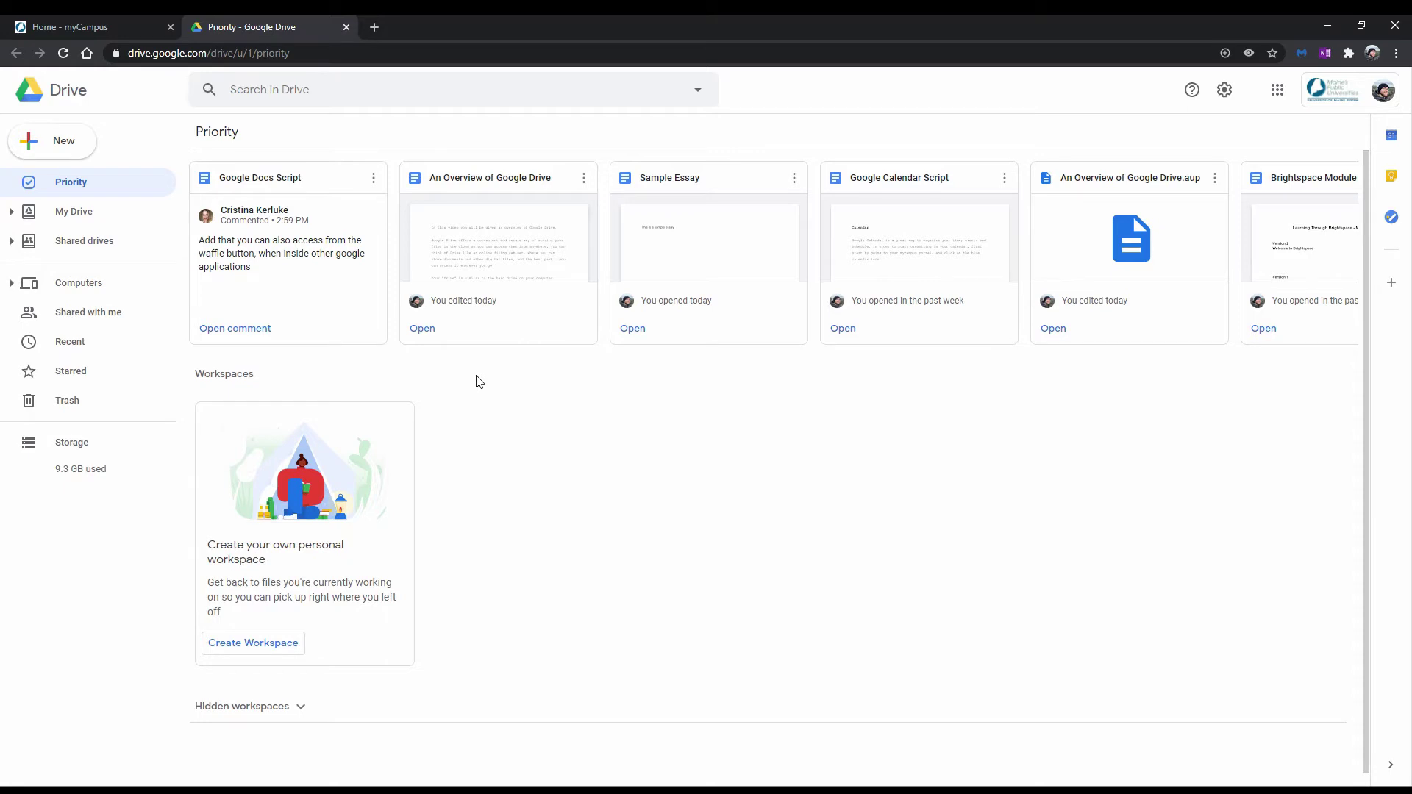
# - View the My Drive, Shared drives and Computers sections, and check the settings options for Drive for desktop
pyautogui.click(73, 211)
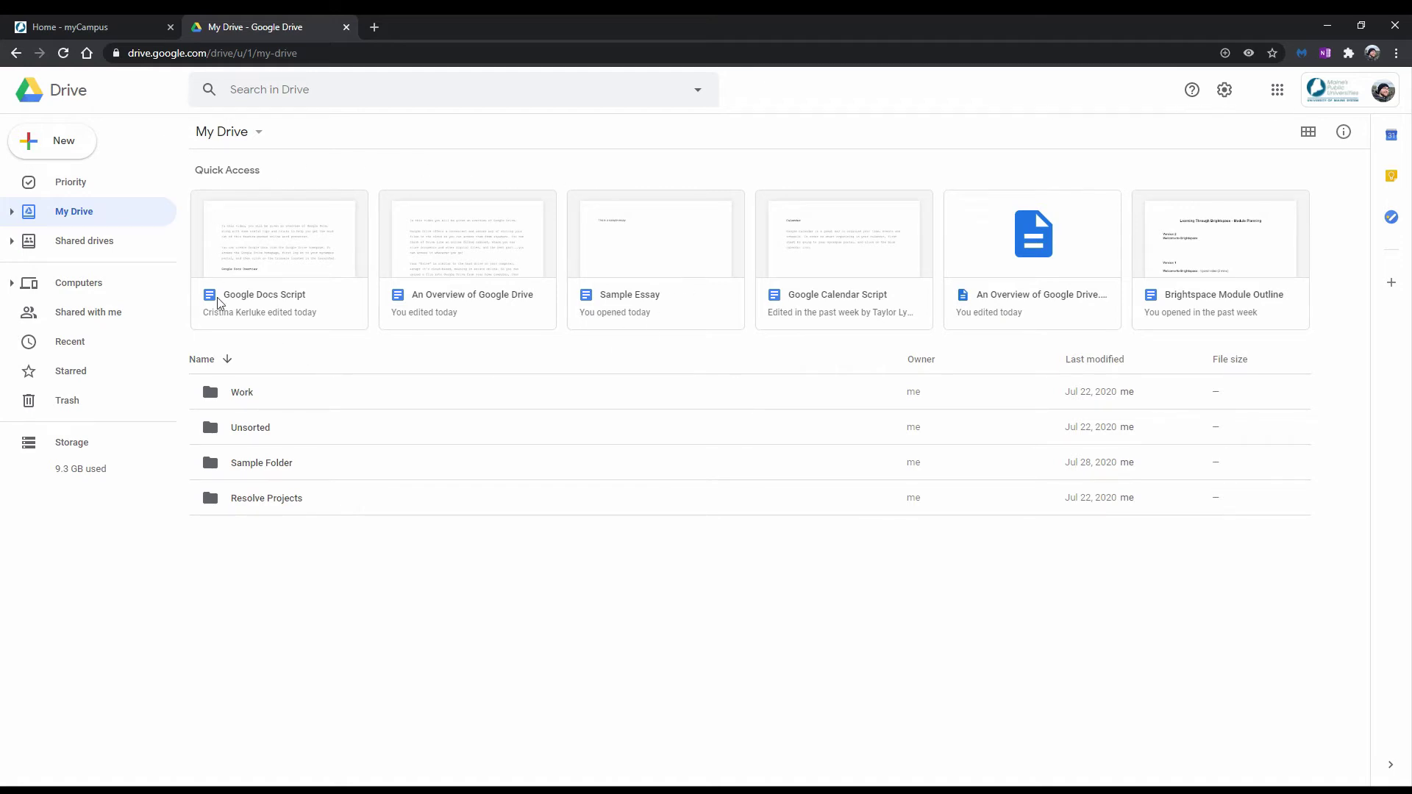
pyautogui.click(107, 243)
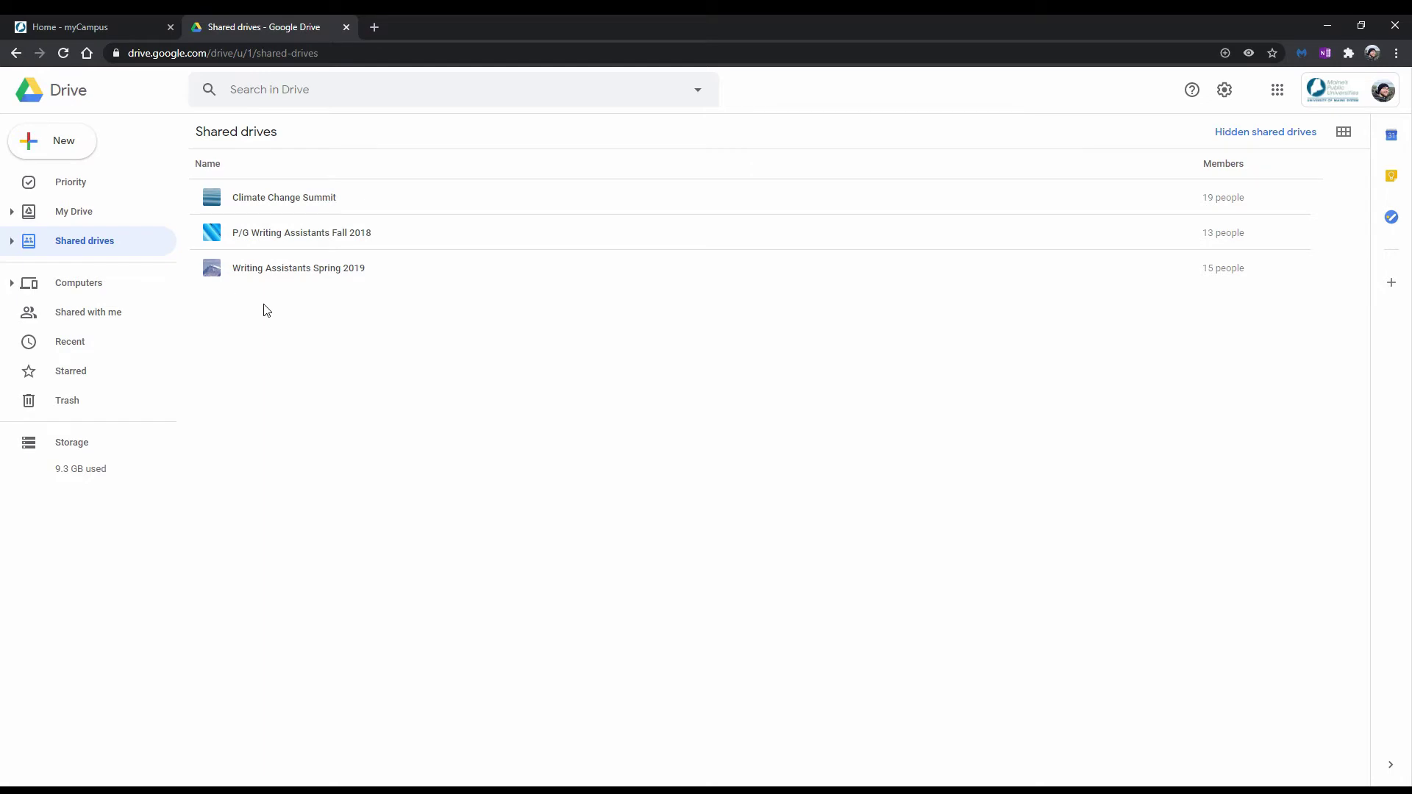
pyautogui.click(131, 280)
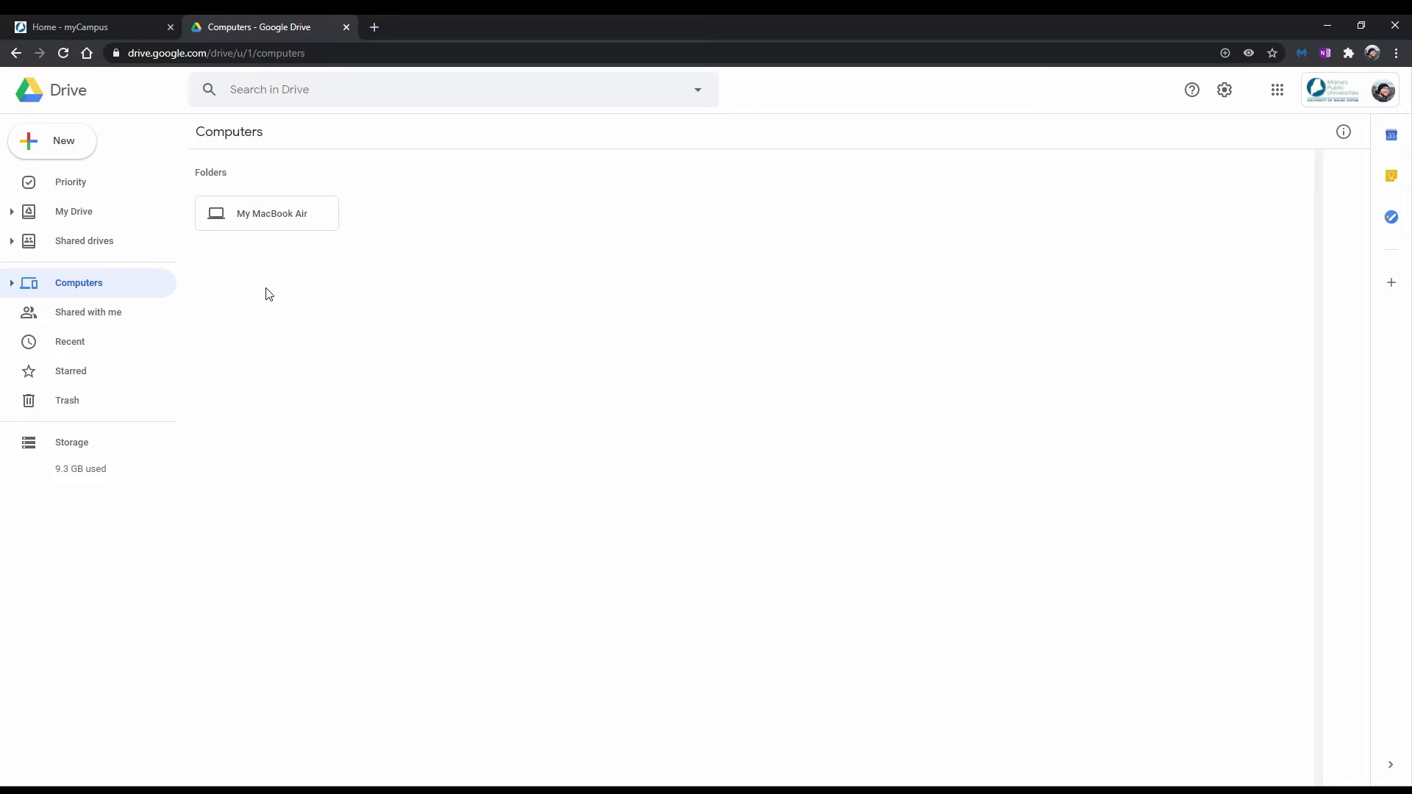
pyautogui.click(1225, 91)
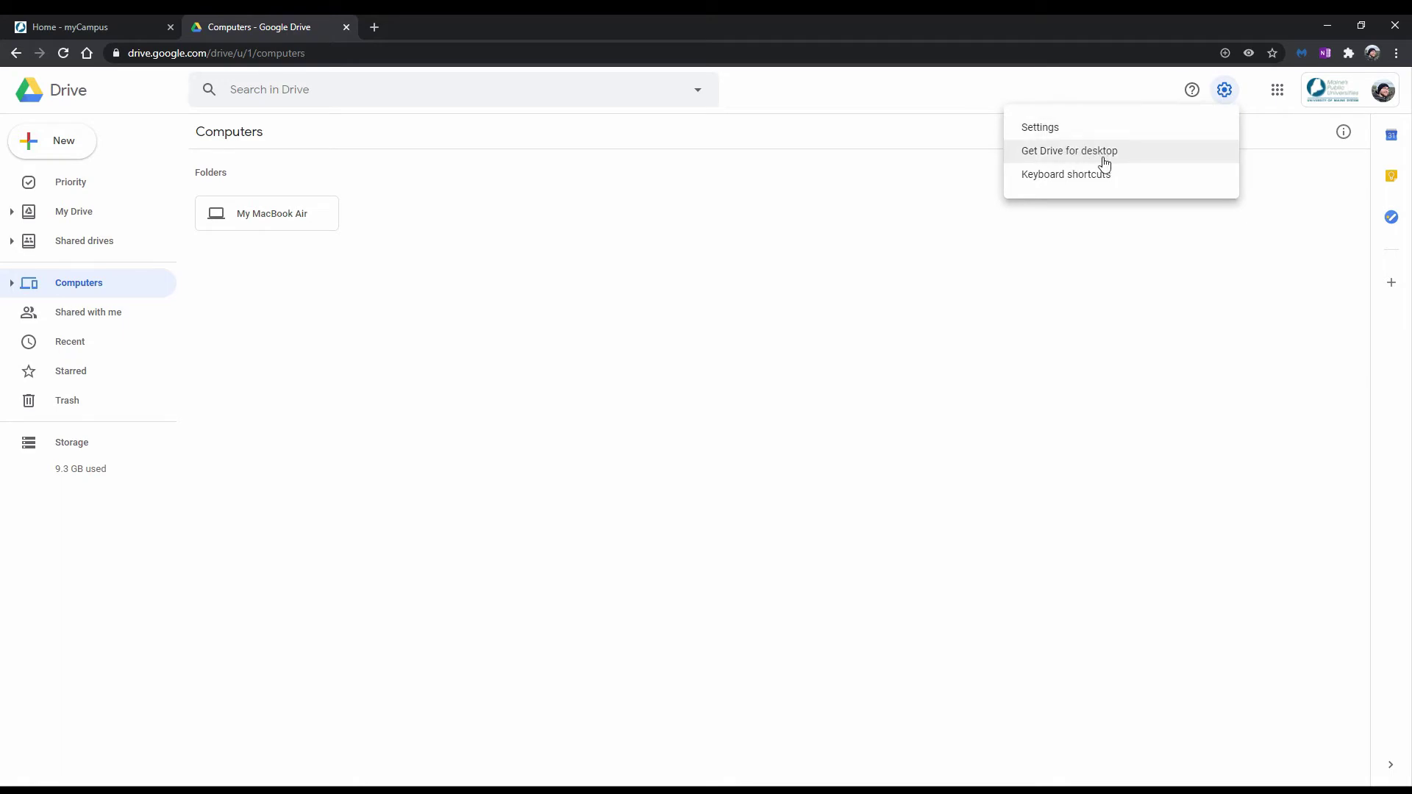
pyautogui.click(476, 299)
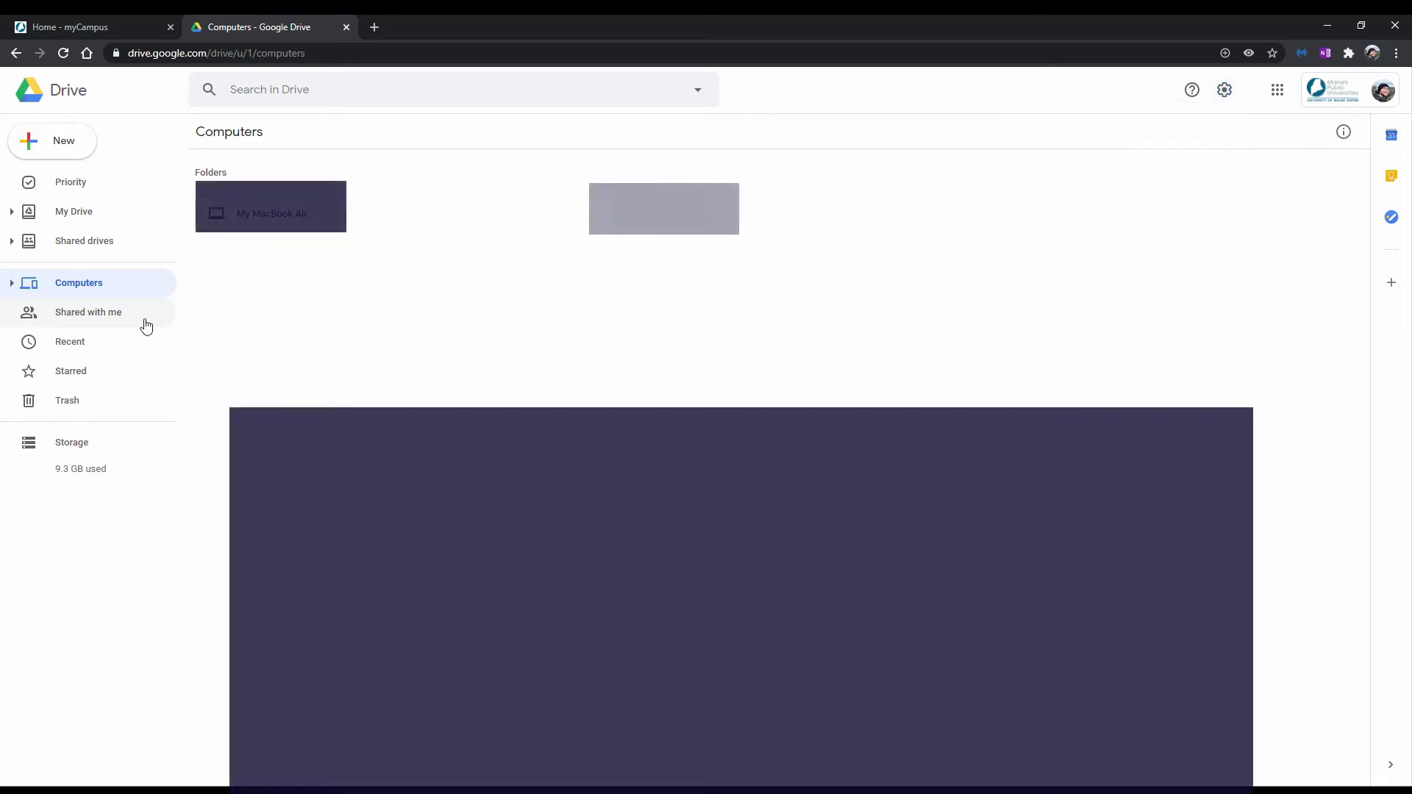
# - Look through the Shared with me, Recent, Starred, Trash and Storage sections, and return to Priority
pyautogui.click(146, 325)
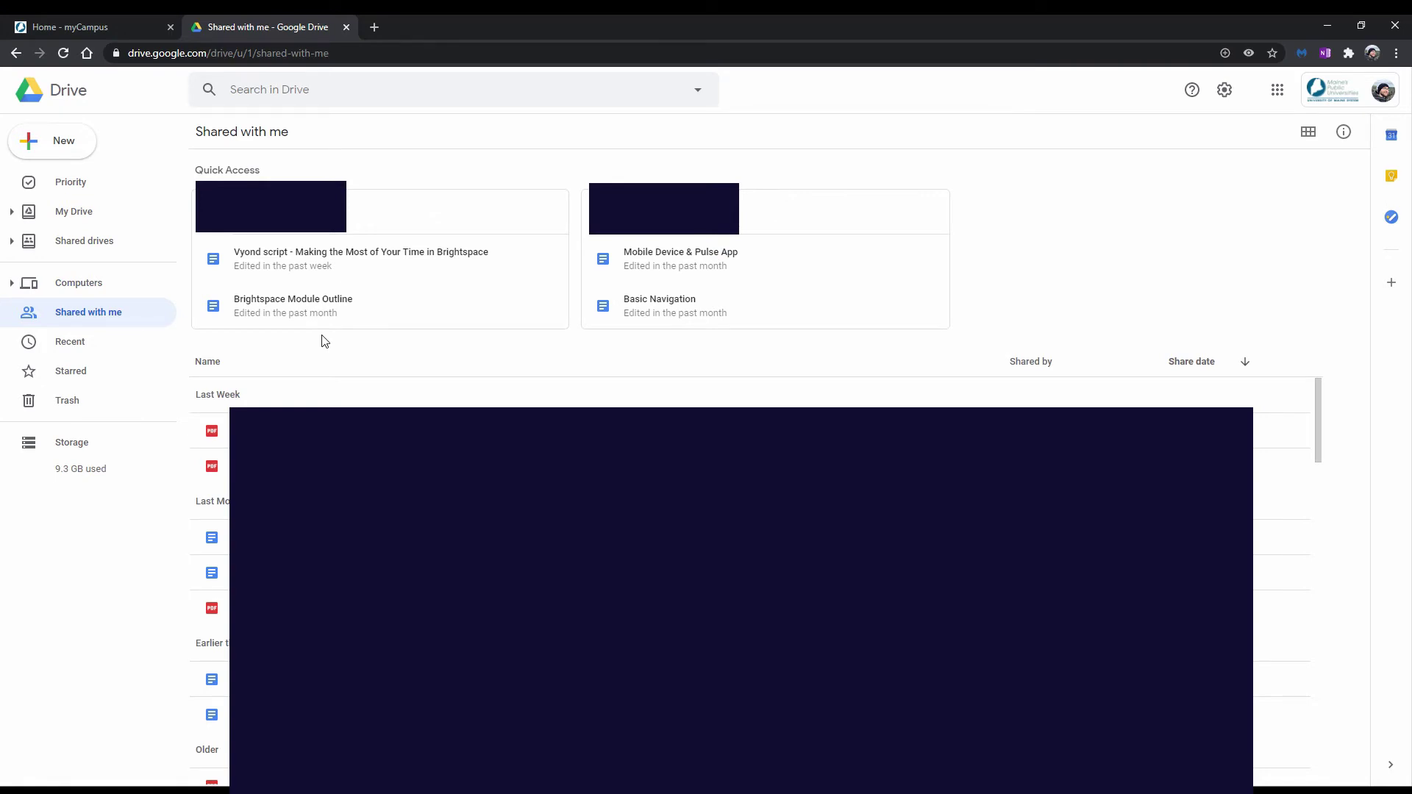
pyautogui.click(140, 352)
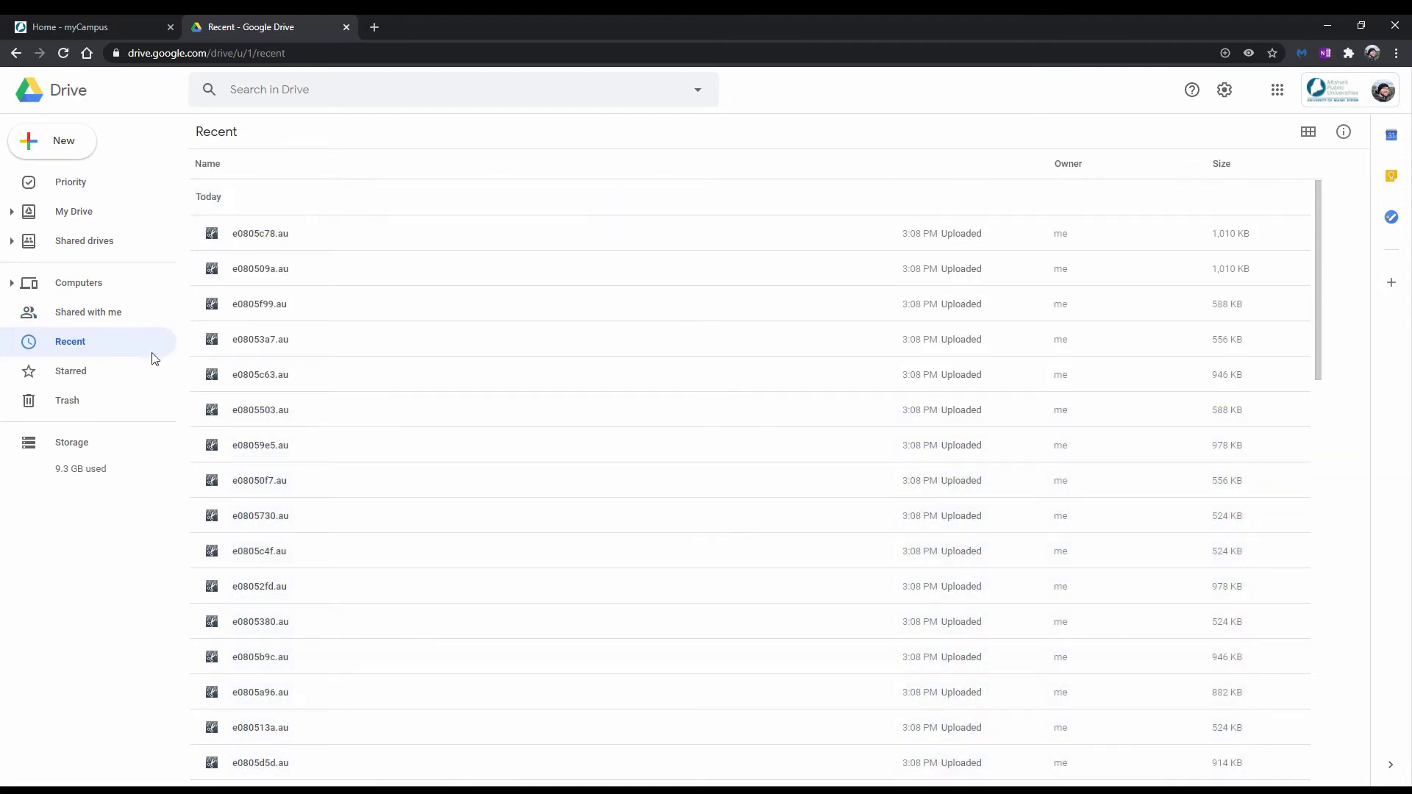
pyautogui.click(122, 376)
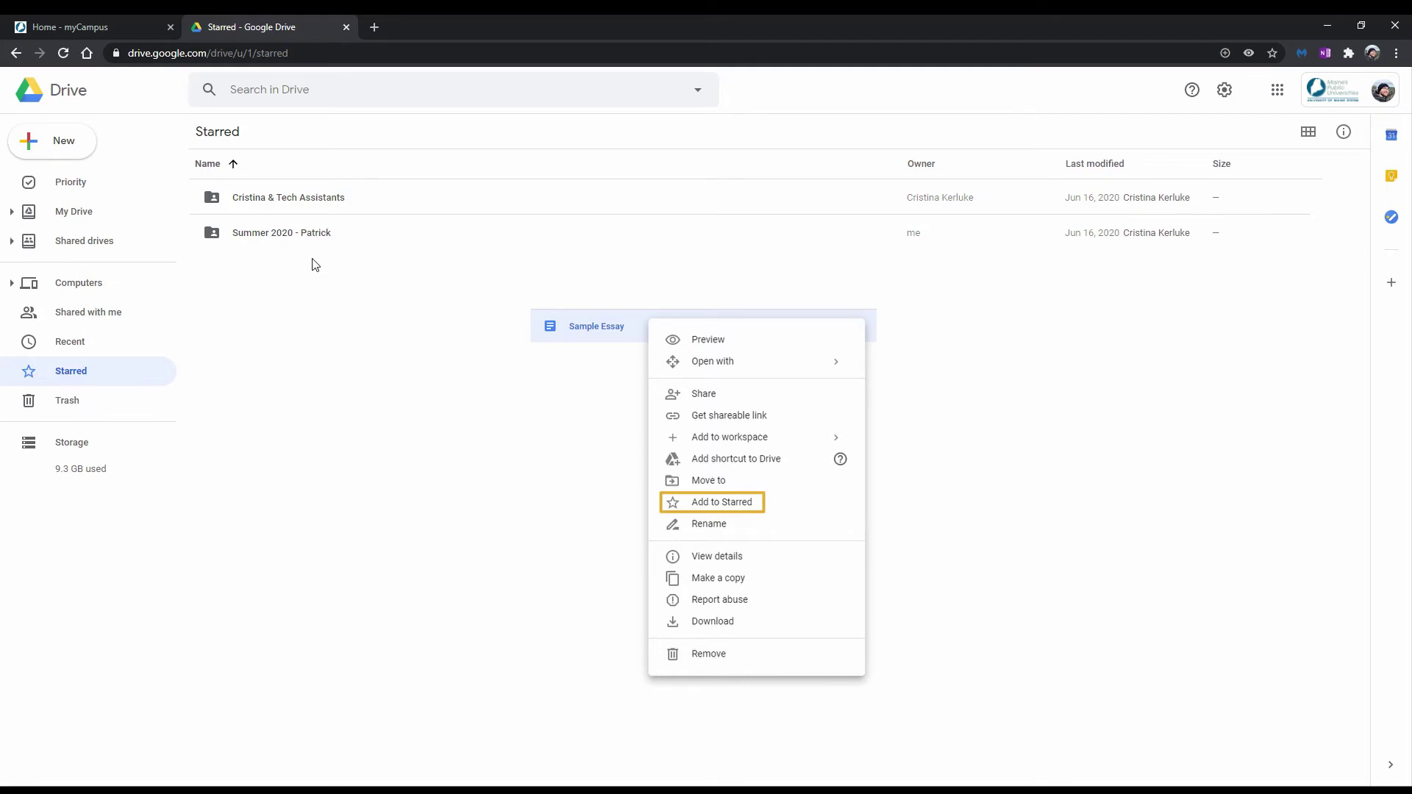
pyautogui.click(122, 403)
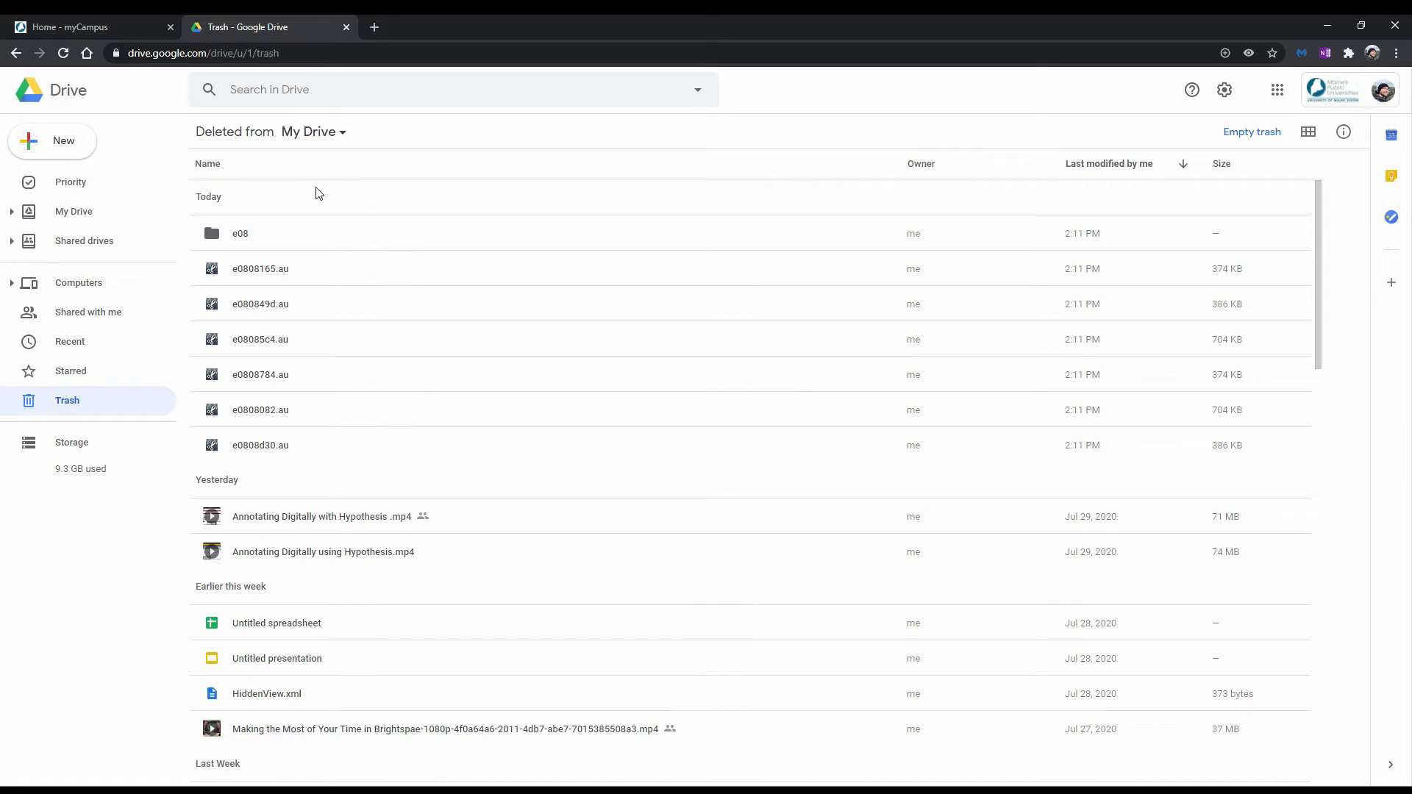
pyautogui.click(133, 447)
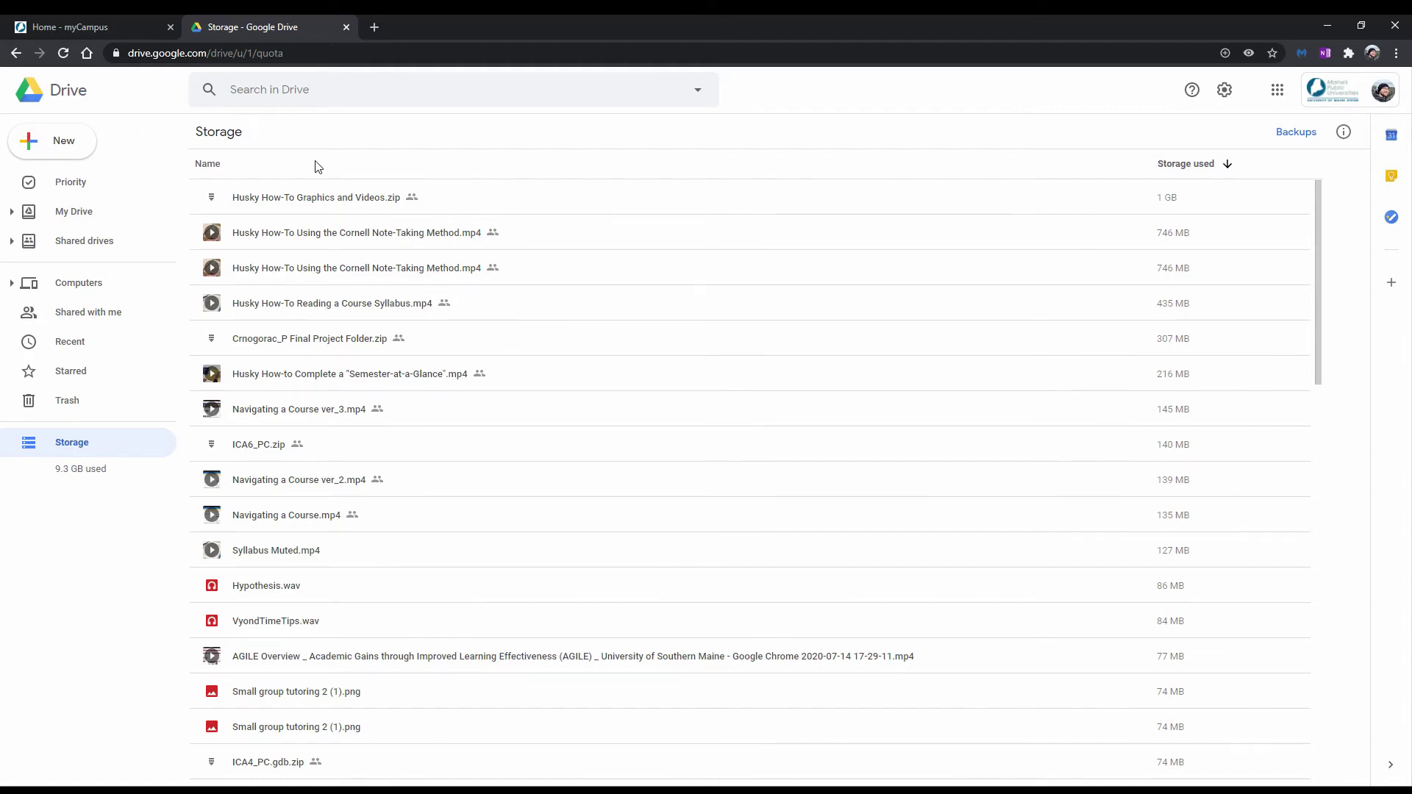
pyautogui.click(127, 185)
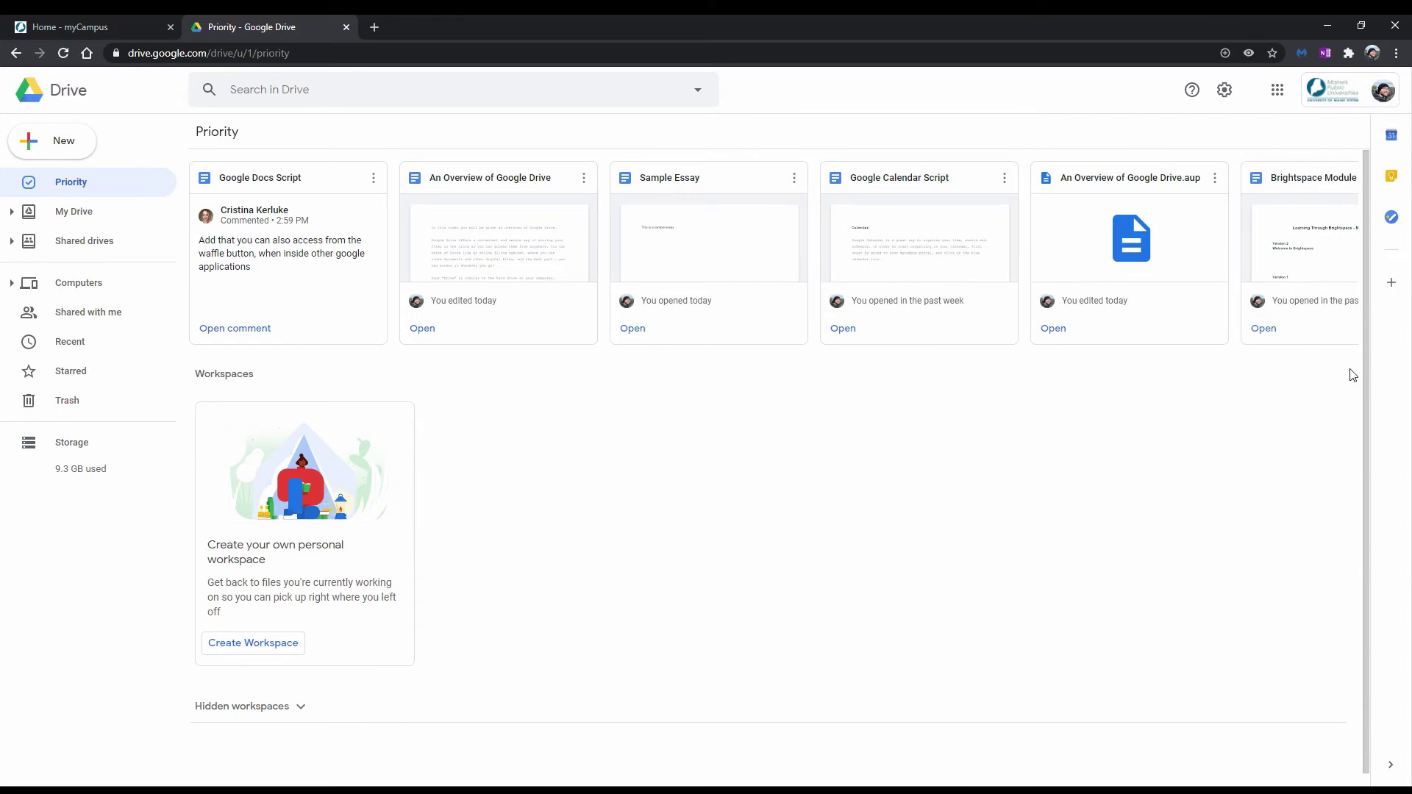
# - View the day's Calendar beside the files and the list of other Google apps, closing each again
pyautogui.click(1391, 136)
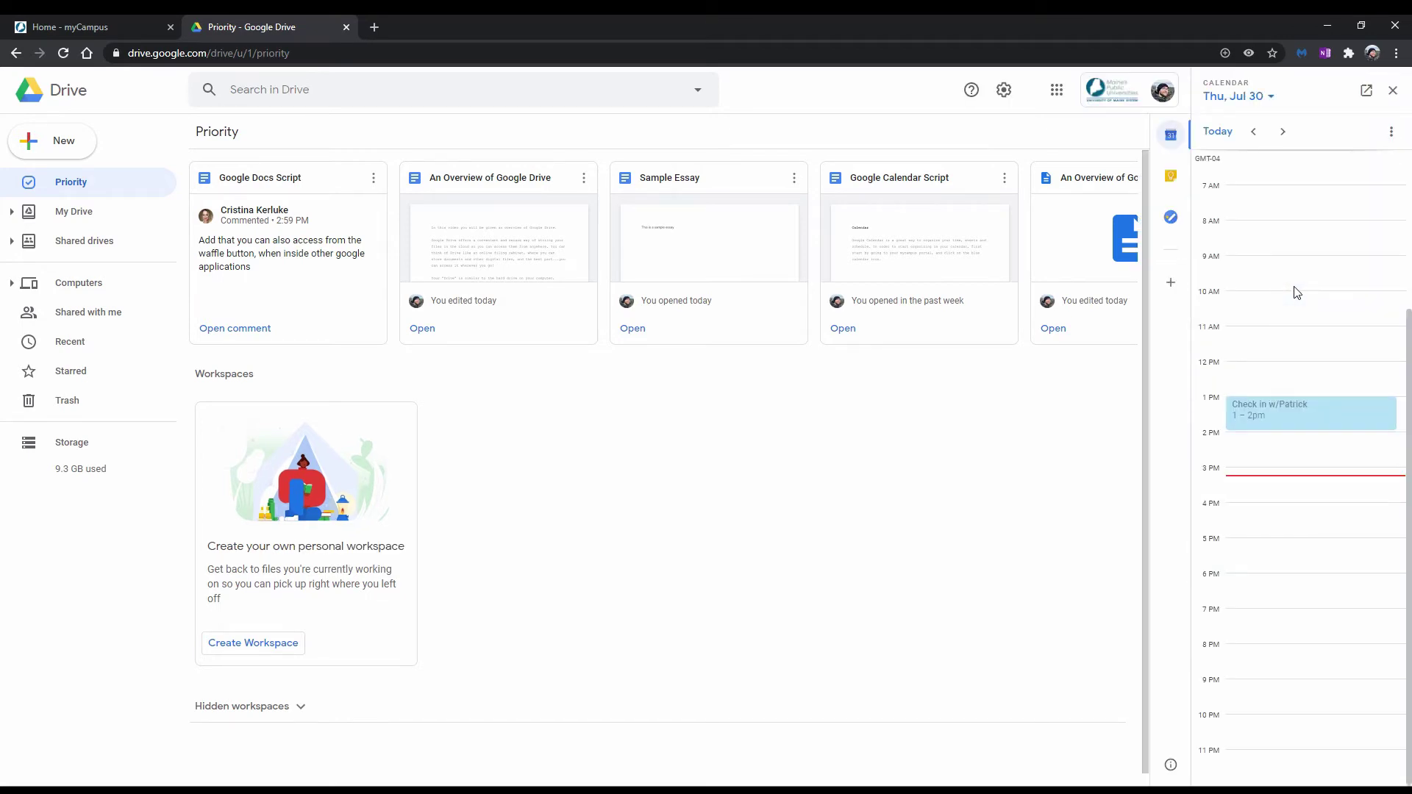
pyautogui.click(1392, 90)
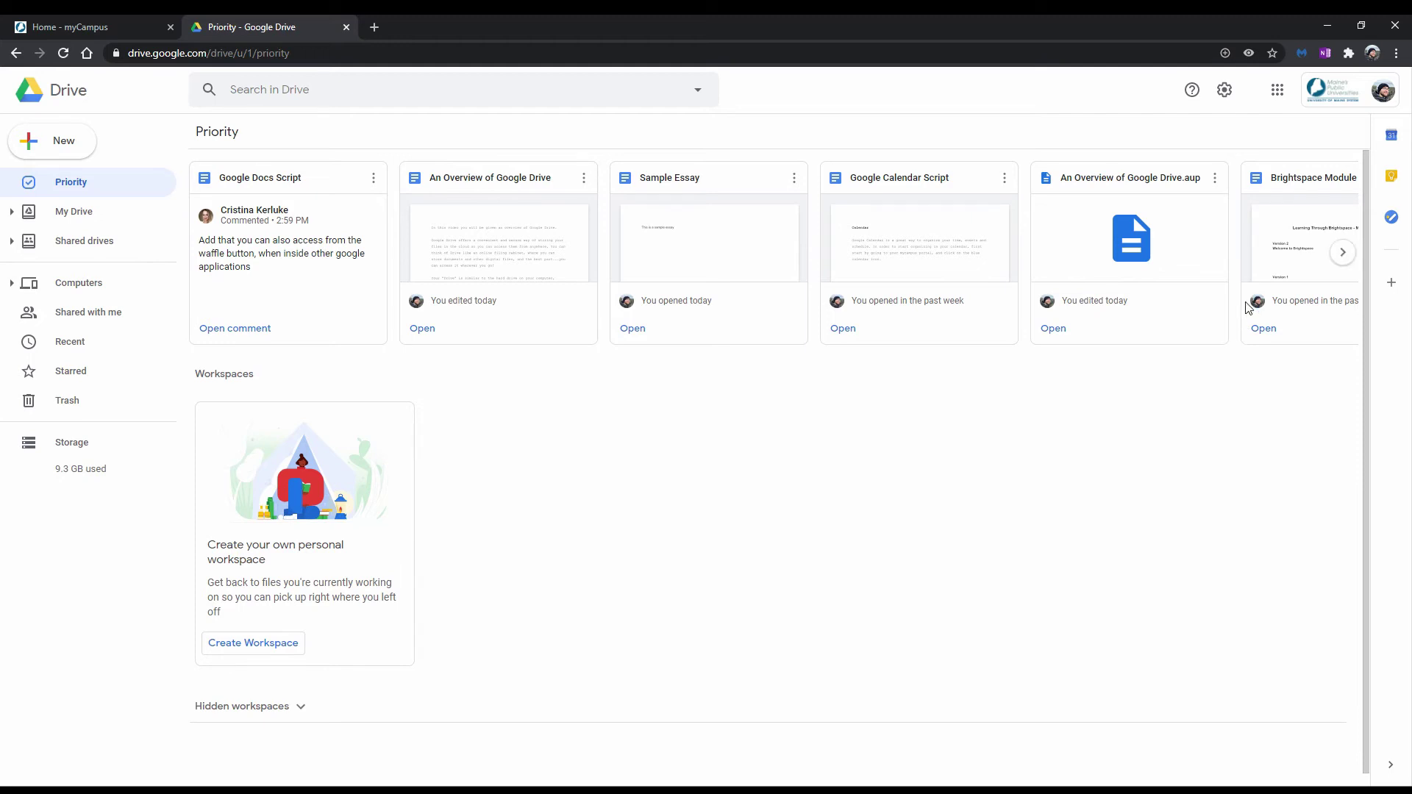
pyautogui.click(1280, 92)
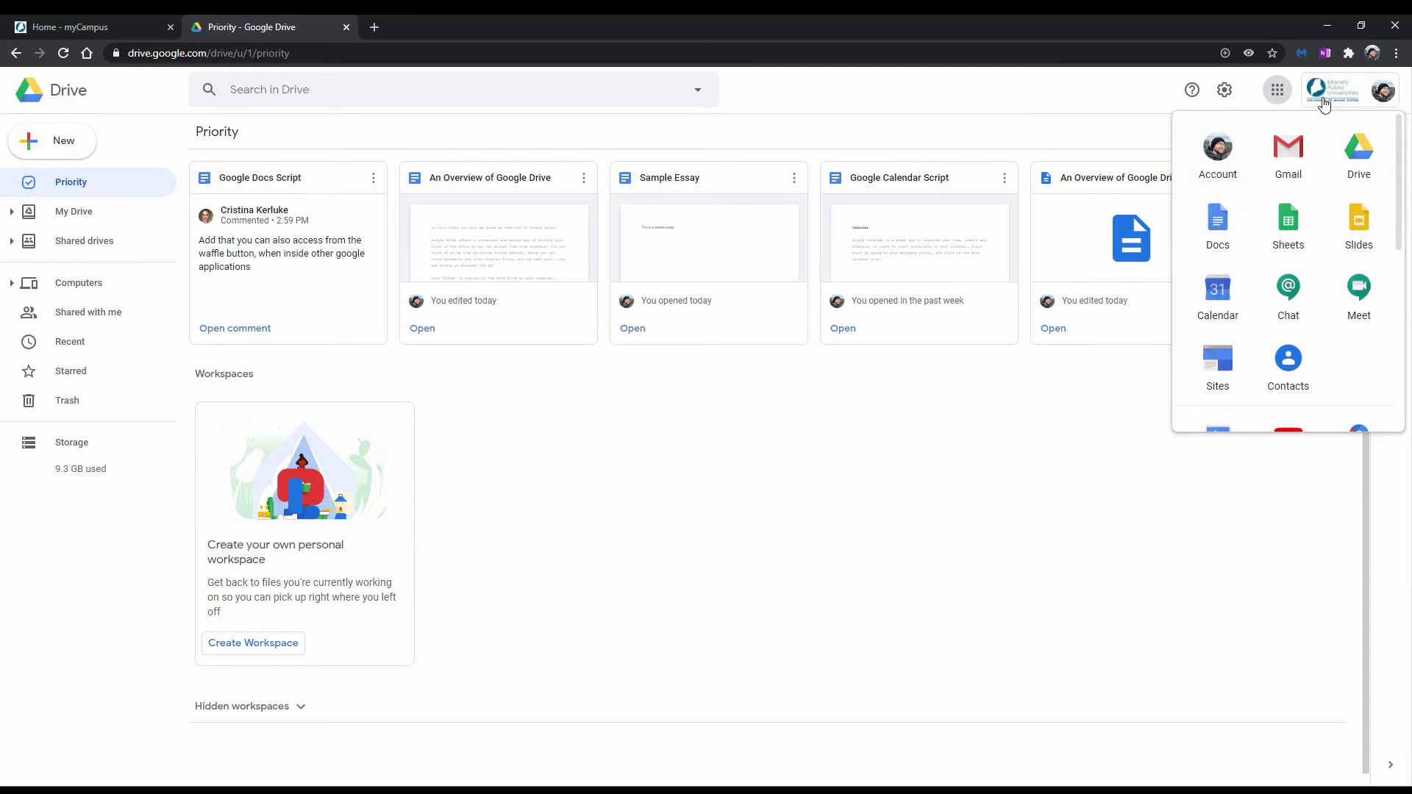
pyautogui.click(1278, 91)
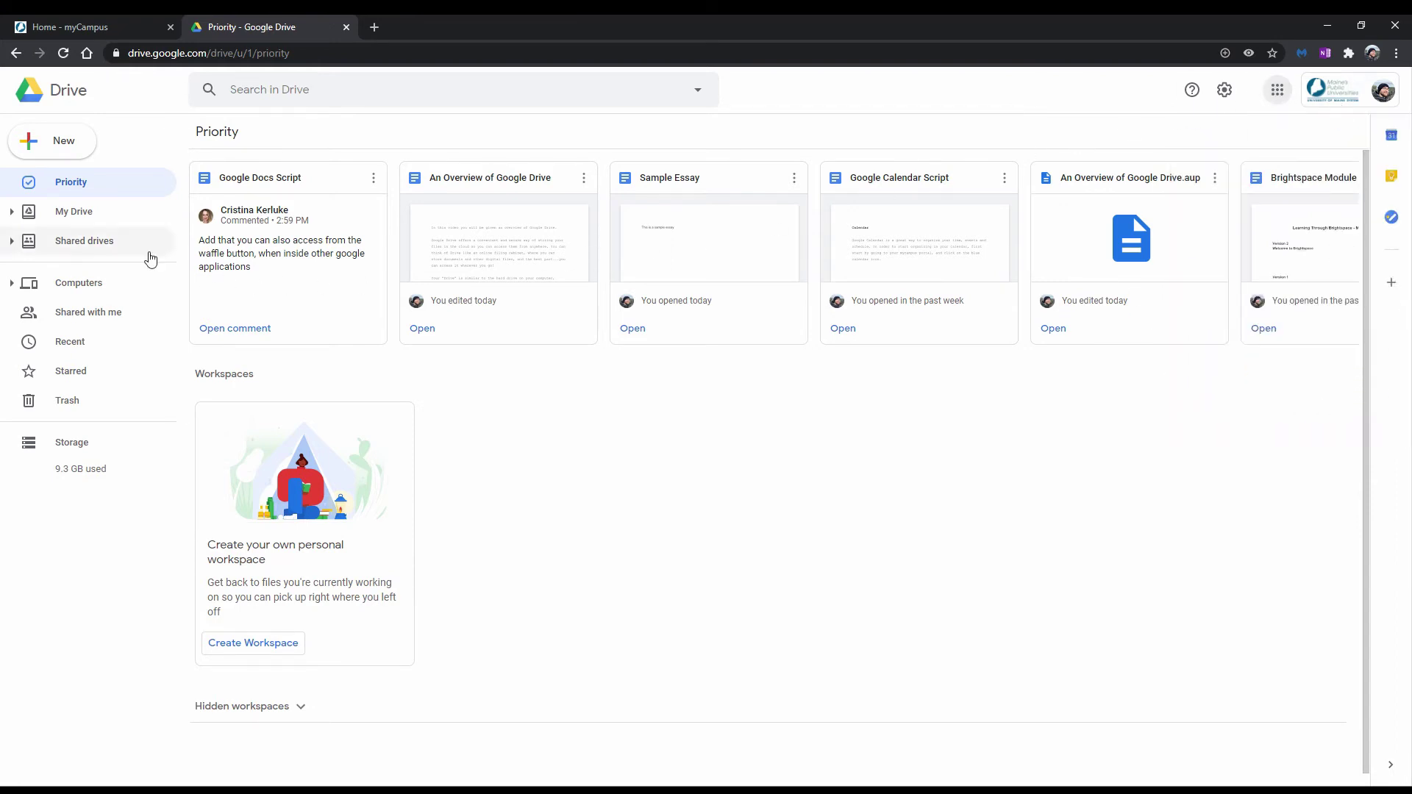
# - Open Sample Folder in My Drive and view its Sample Essay document, closing the document again
pyautogui.click(62, 215)
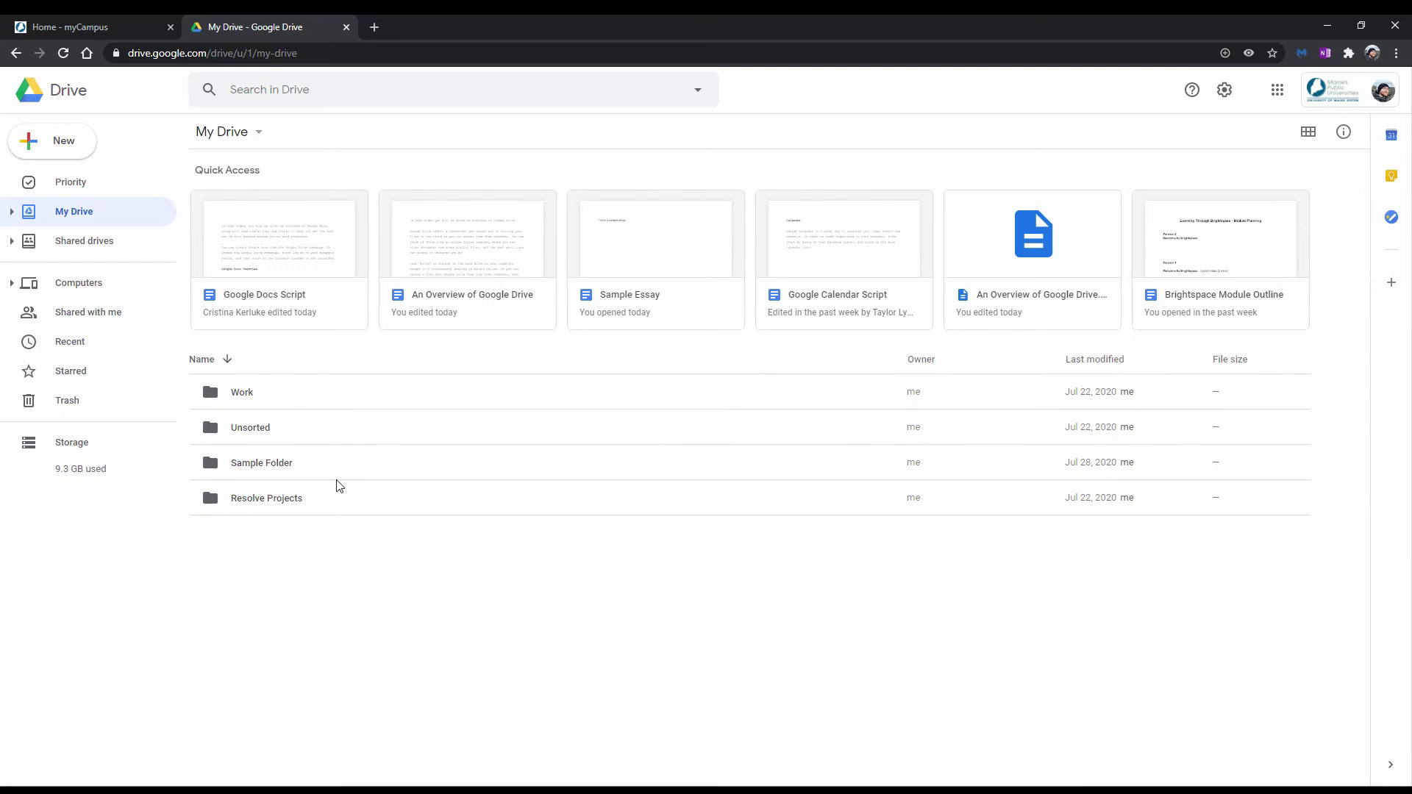
pyautogui.doubleClick(298, 465)
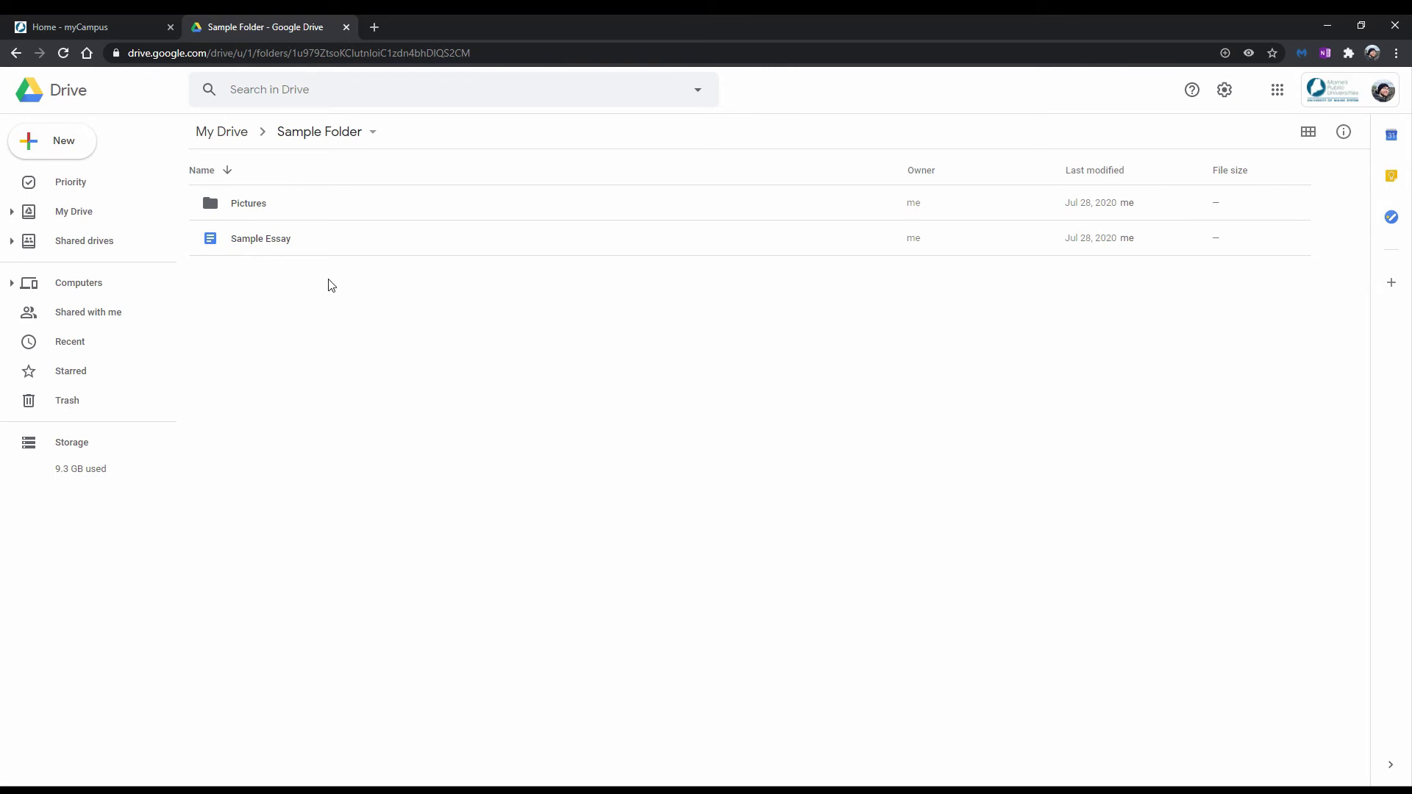
pyautogui.doubleClick(315, 243)
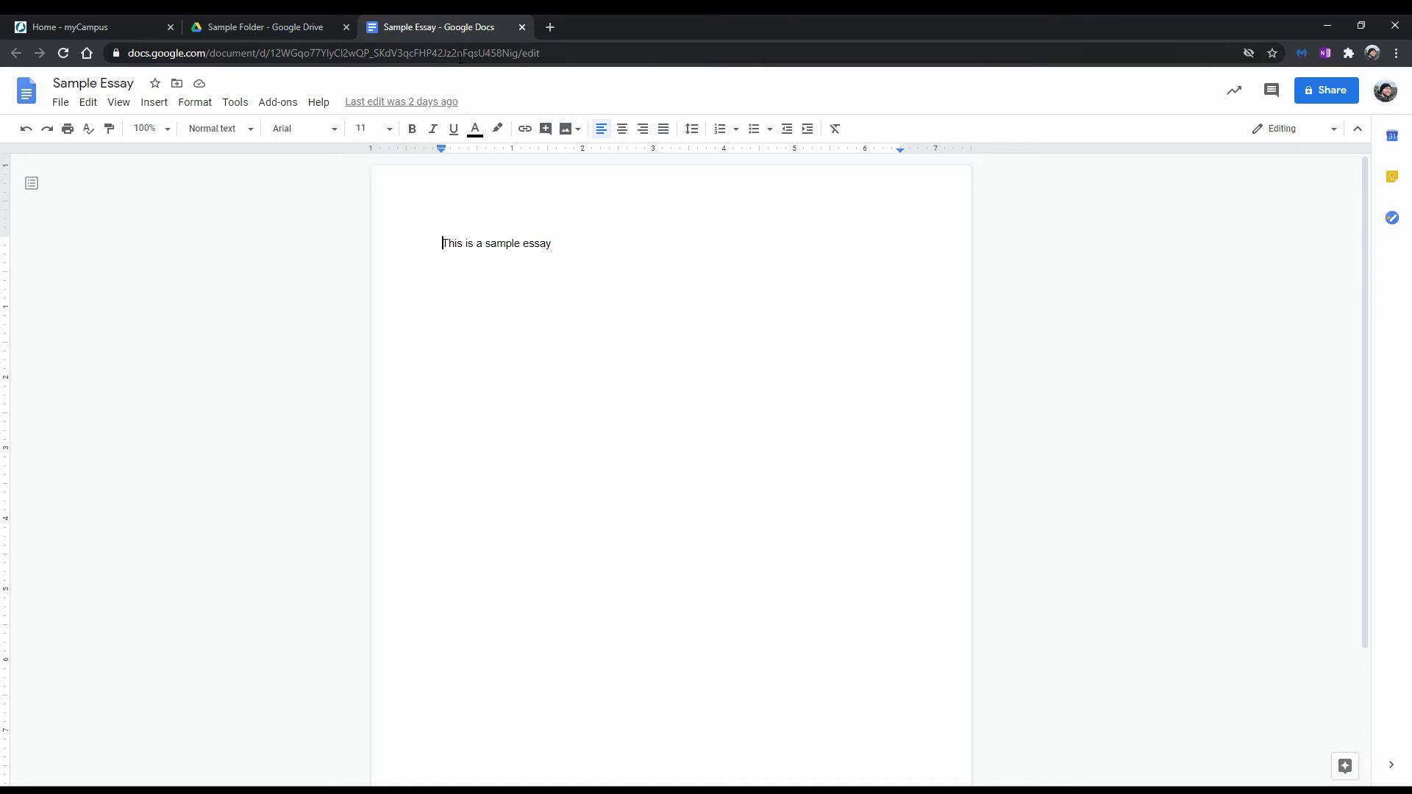
pyautogui.click(522, 26)
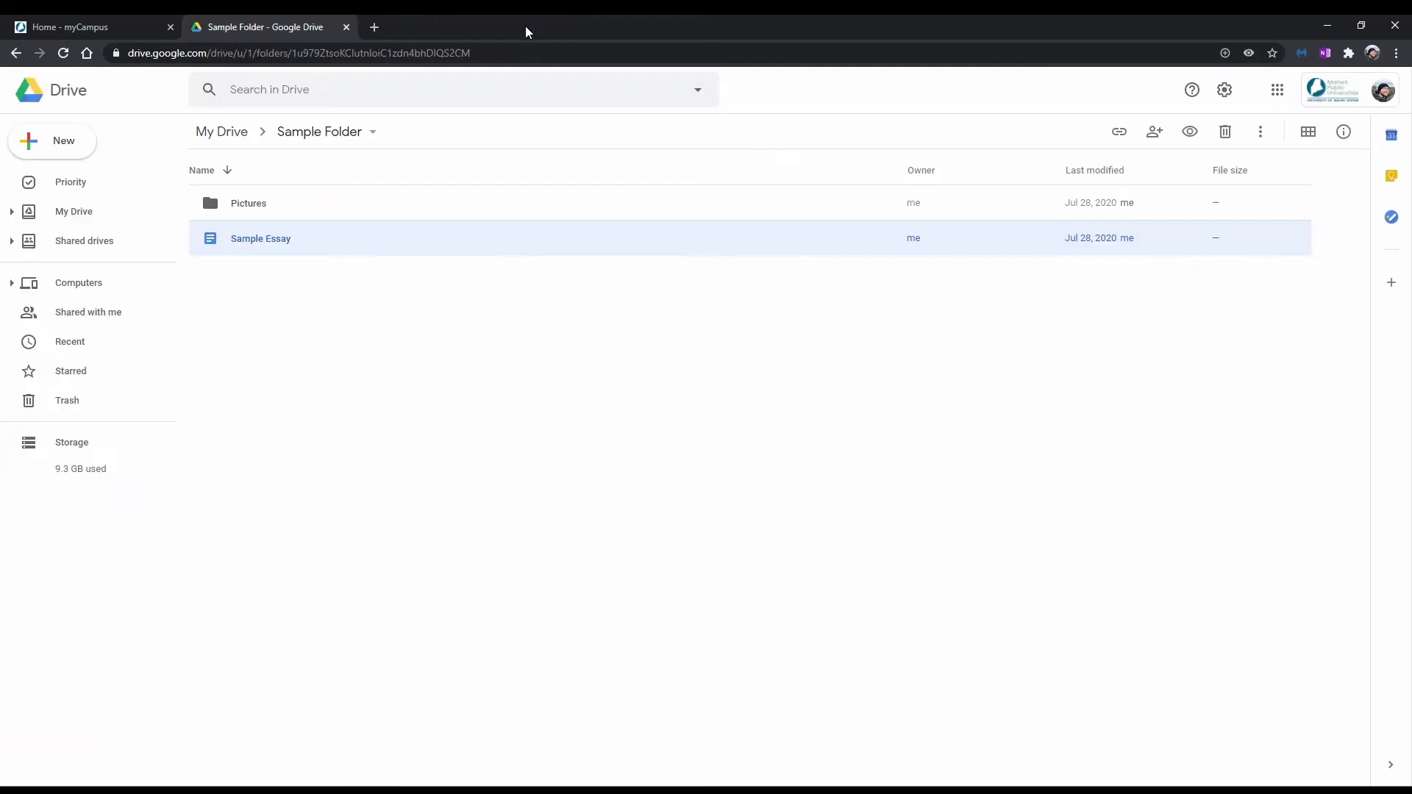
# - Examine the actions available for the Sample Essay file without applying any
pyautogui.click(340, 319)
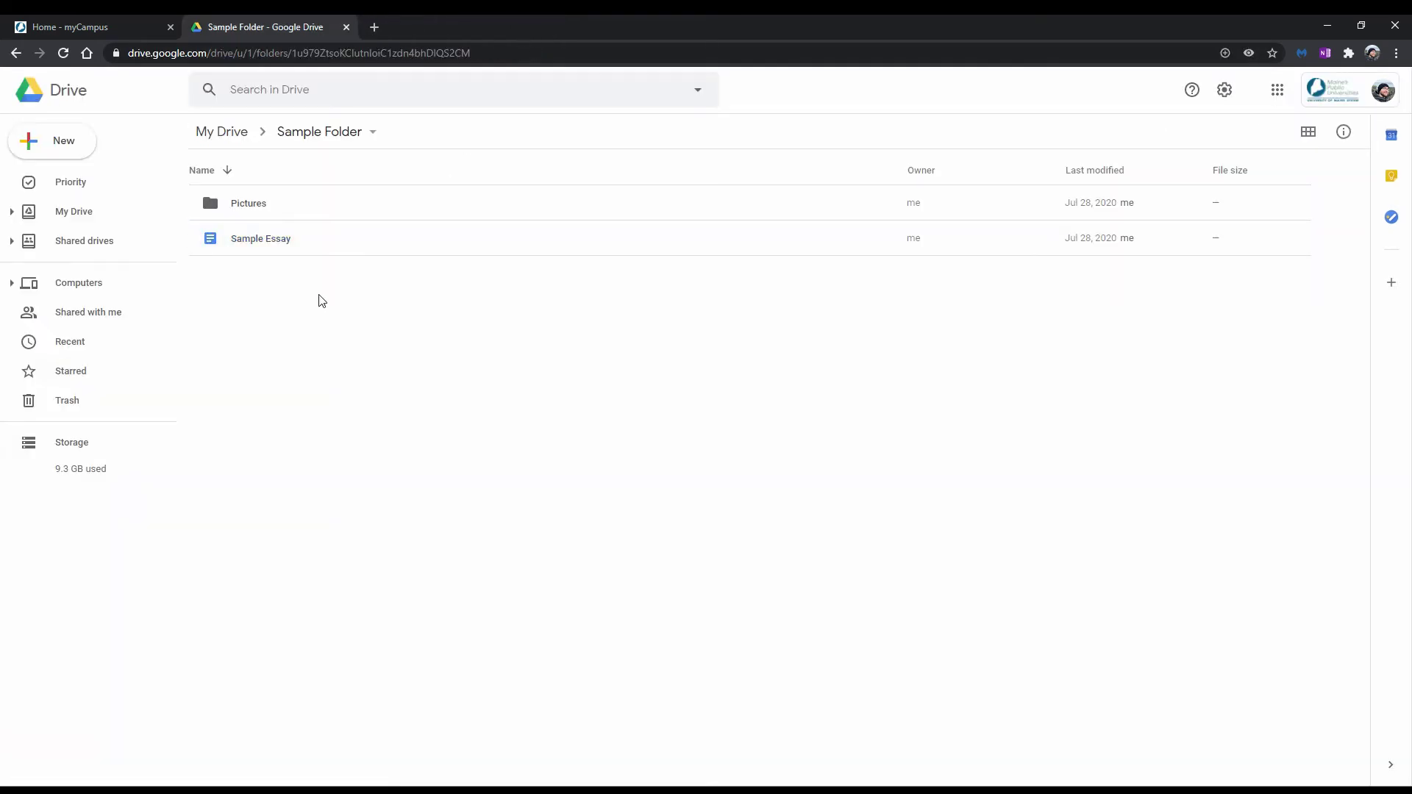
pyautogui.rightClick(315, 242)
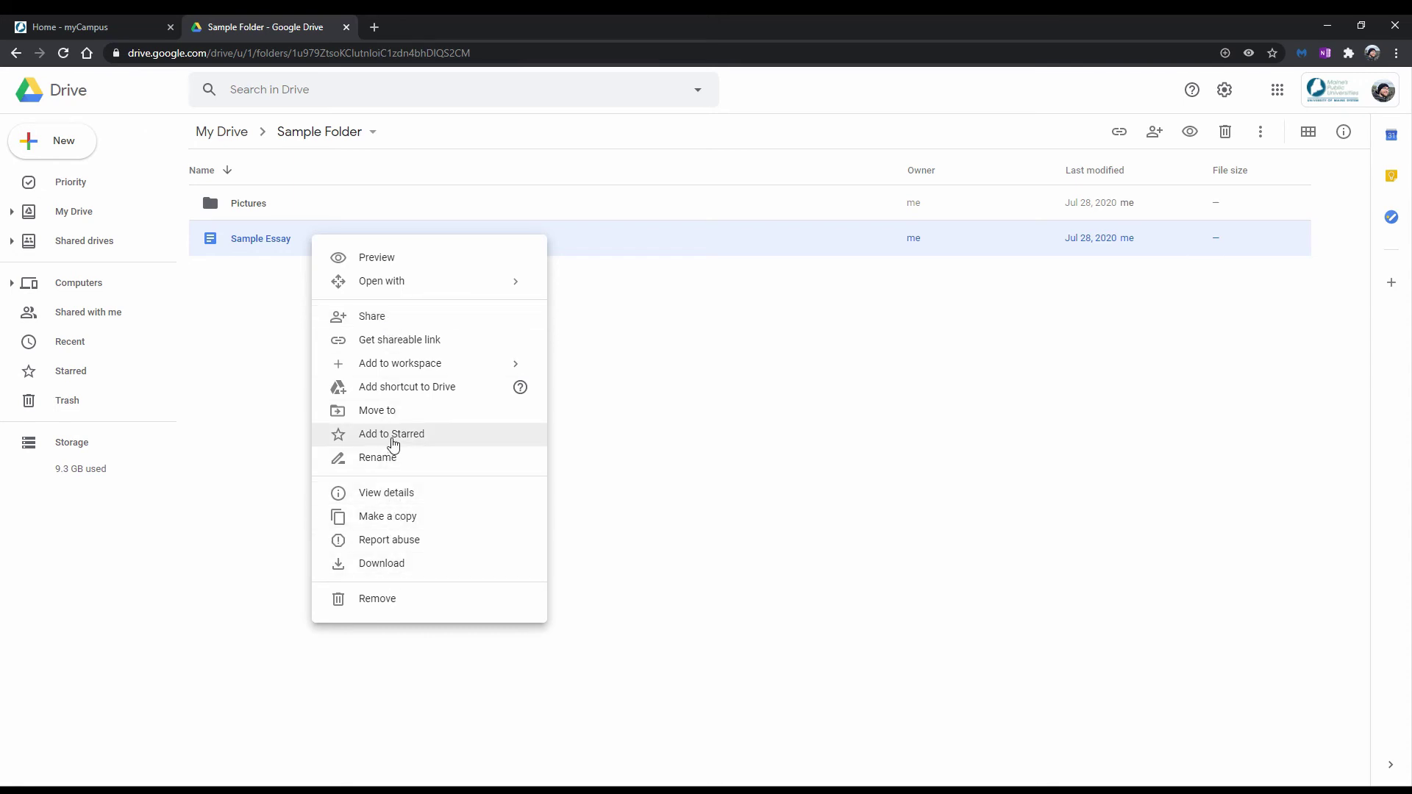
pyautogui.click(610, 339)
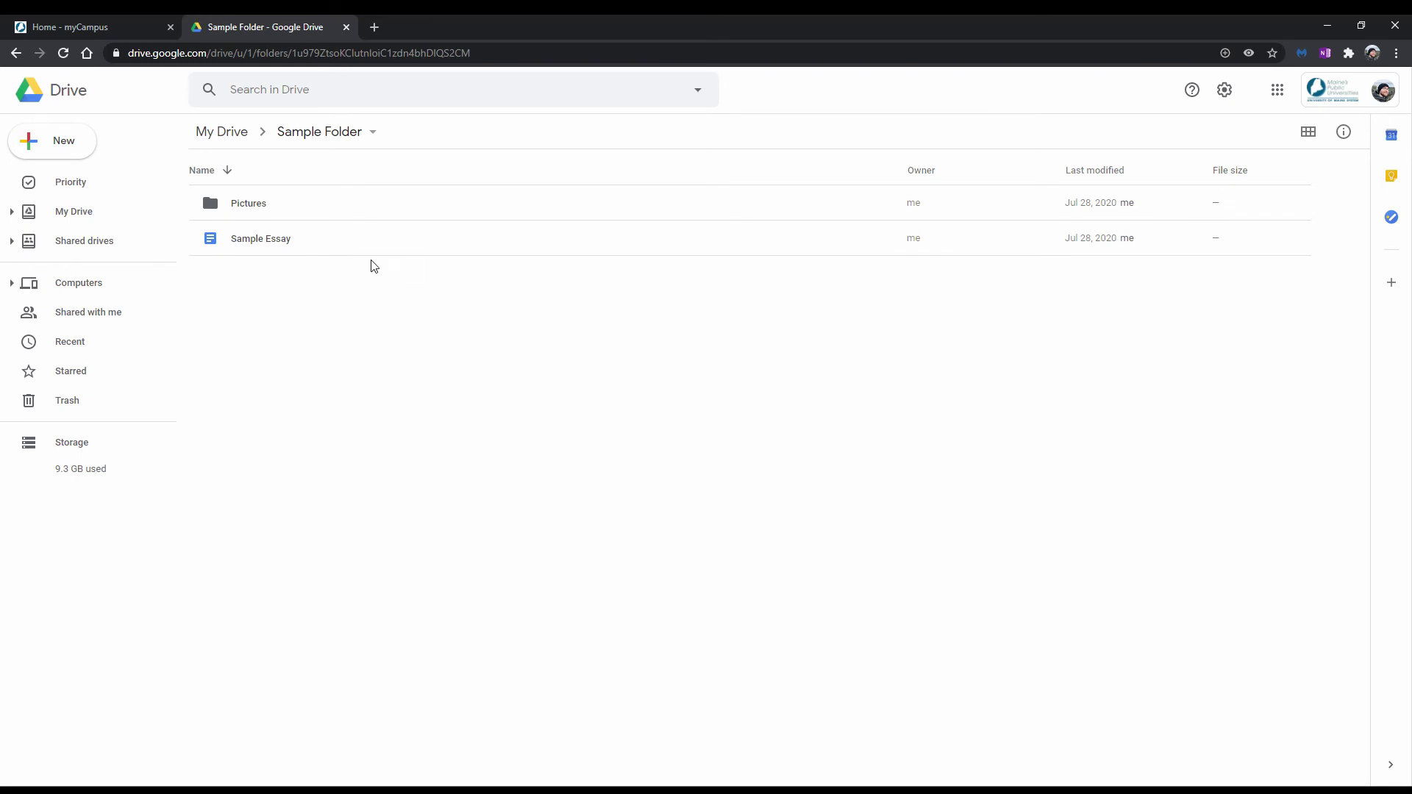
# - Set up sharing of the Pictures folder, adding the recipient by name and keeping the Editor role
pyautogui.rightClick(310, 202)
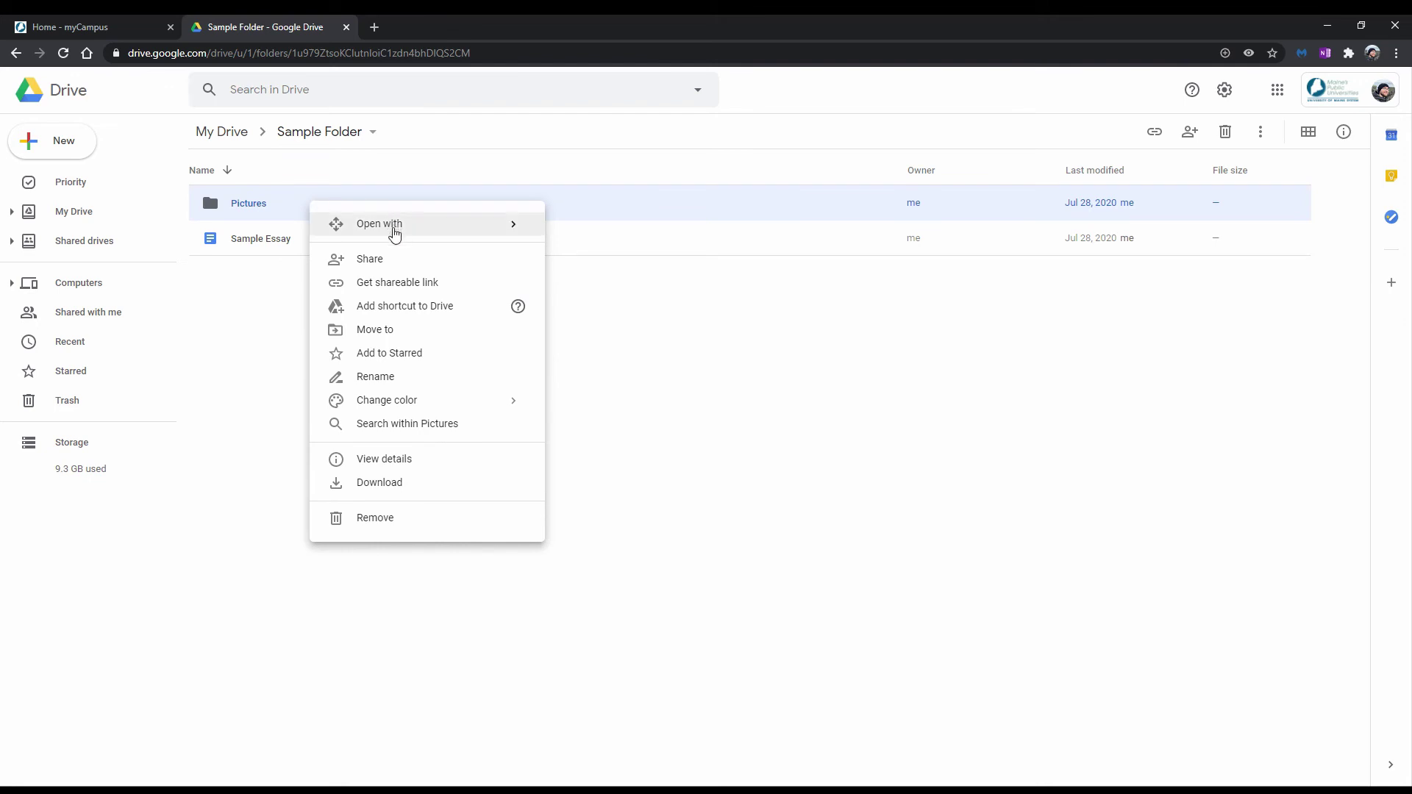
pyautogui.click(392, 263)
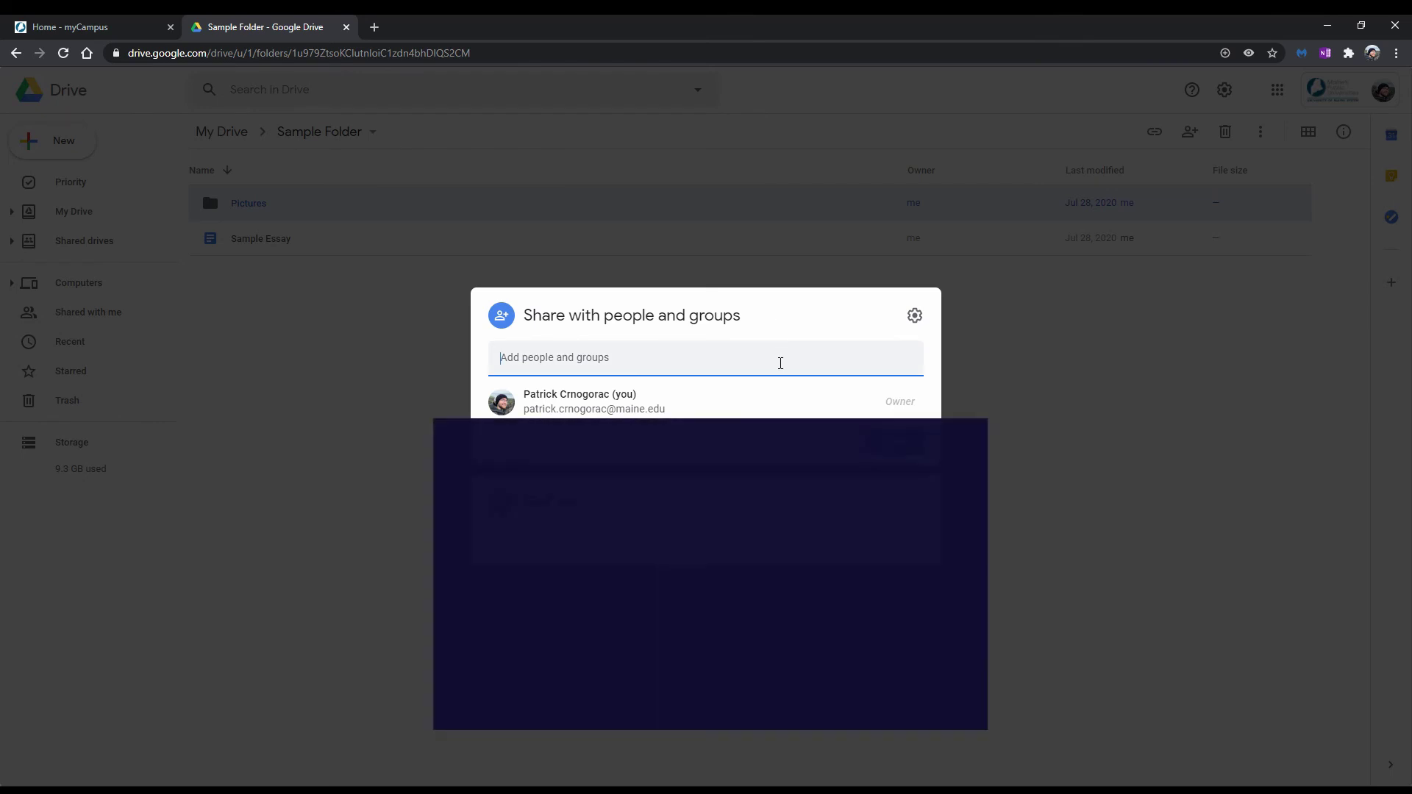
pyautogui.click(781, 363)
pyautogui.write('Cris')
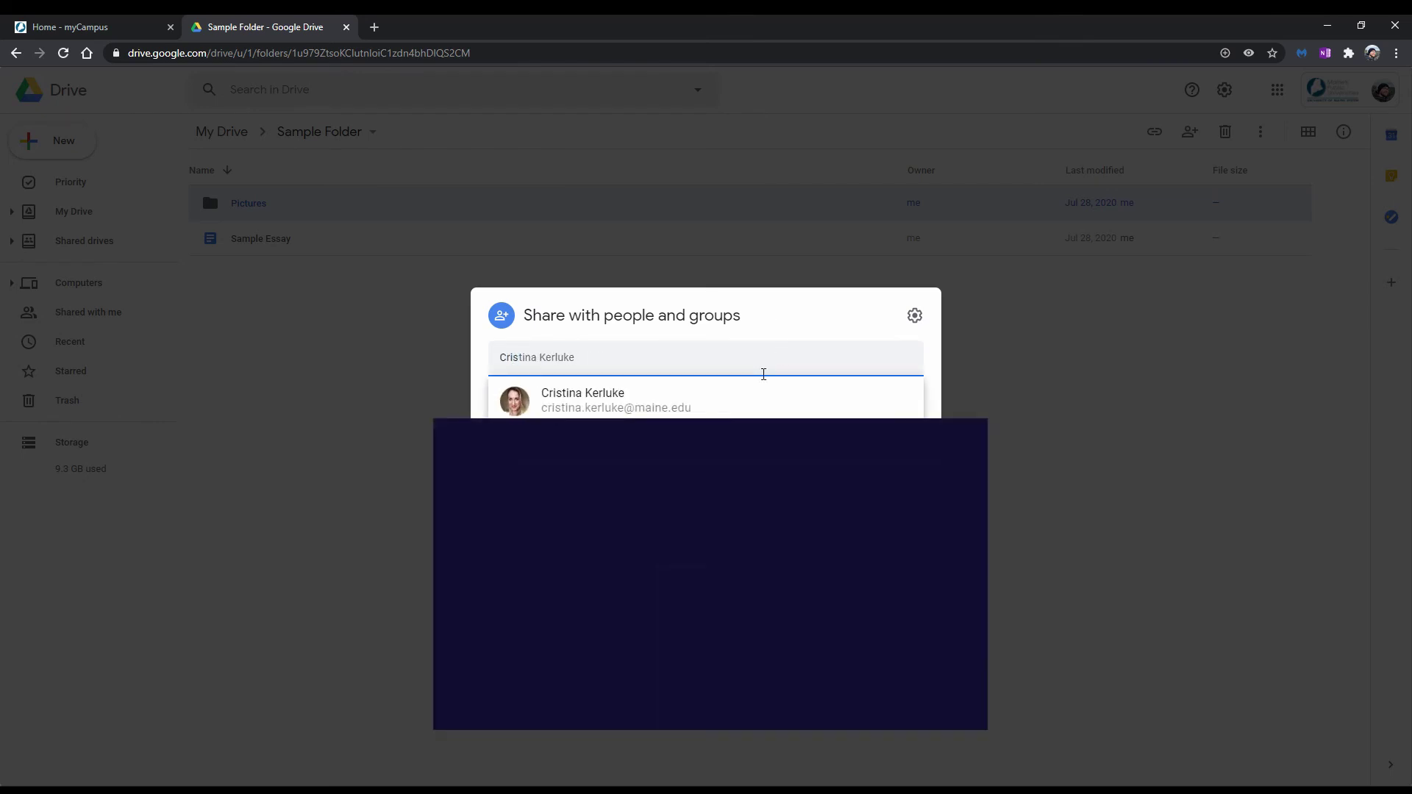
pyautogui.click(745, 389)
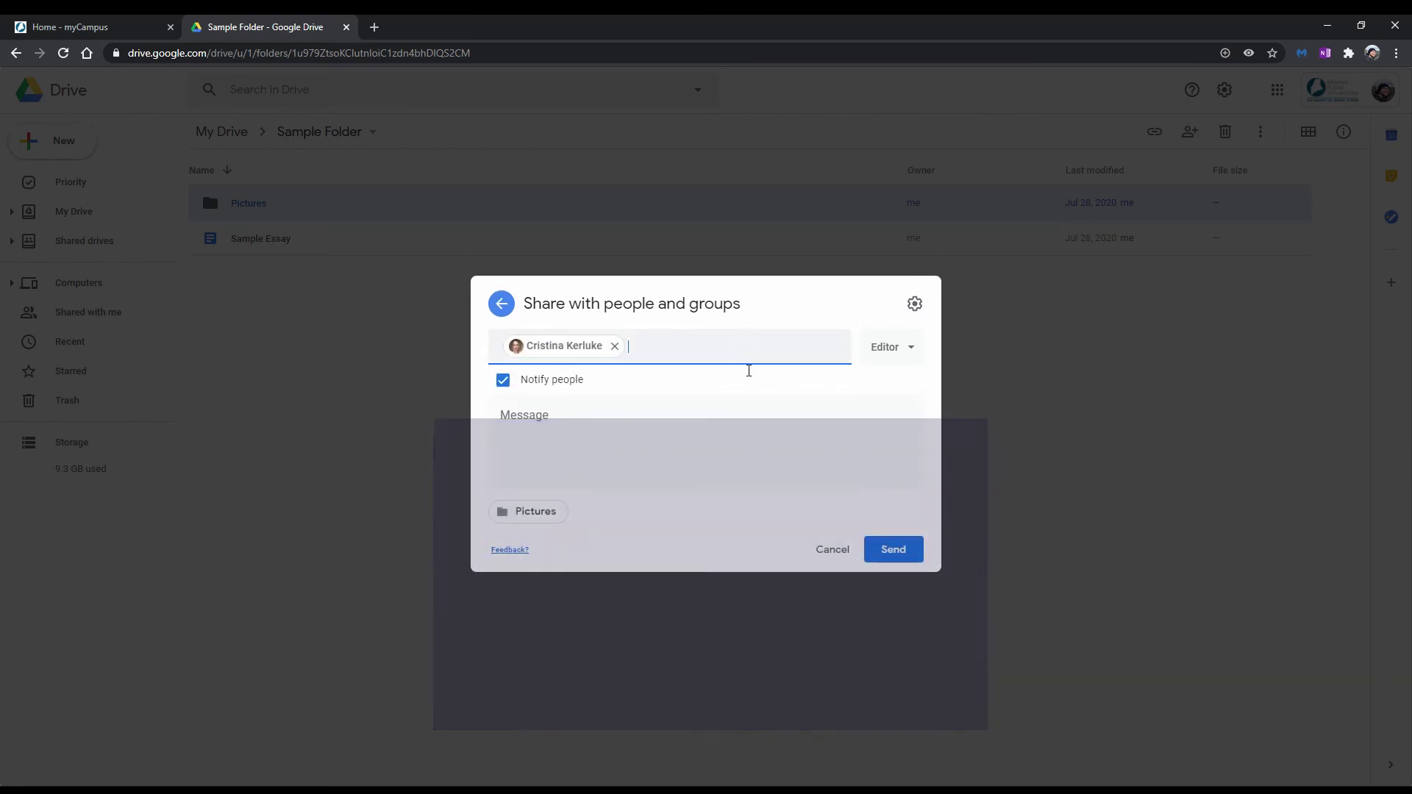
pyautogui.click(911, 353)
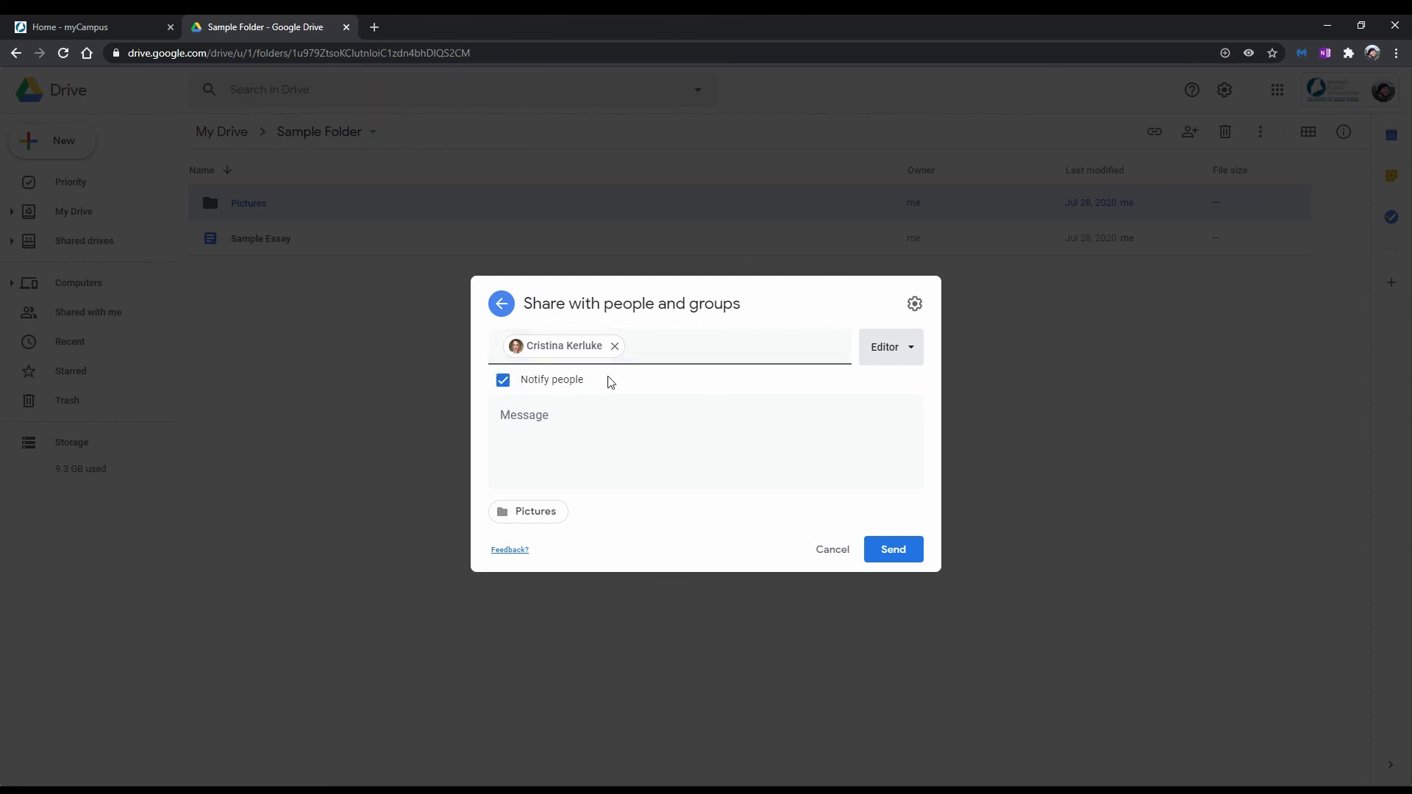
# - Add the message "Enjoy these photos :-) !" to the sharing invitation and send it
pyautogui.click(584, 426)
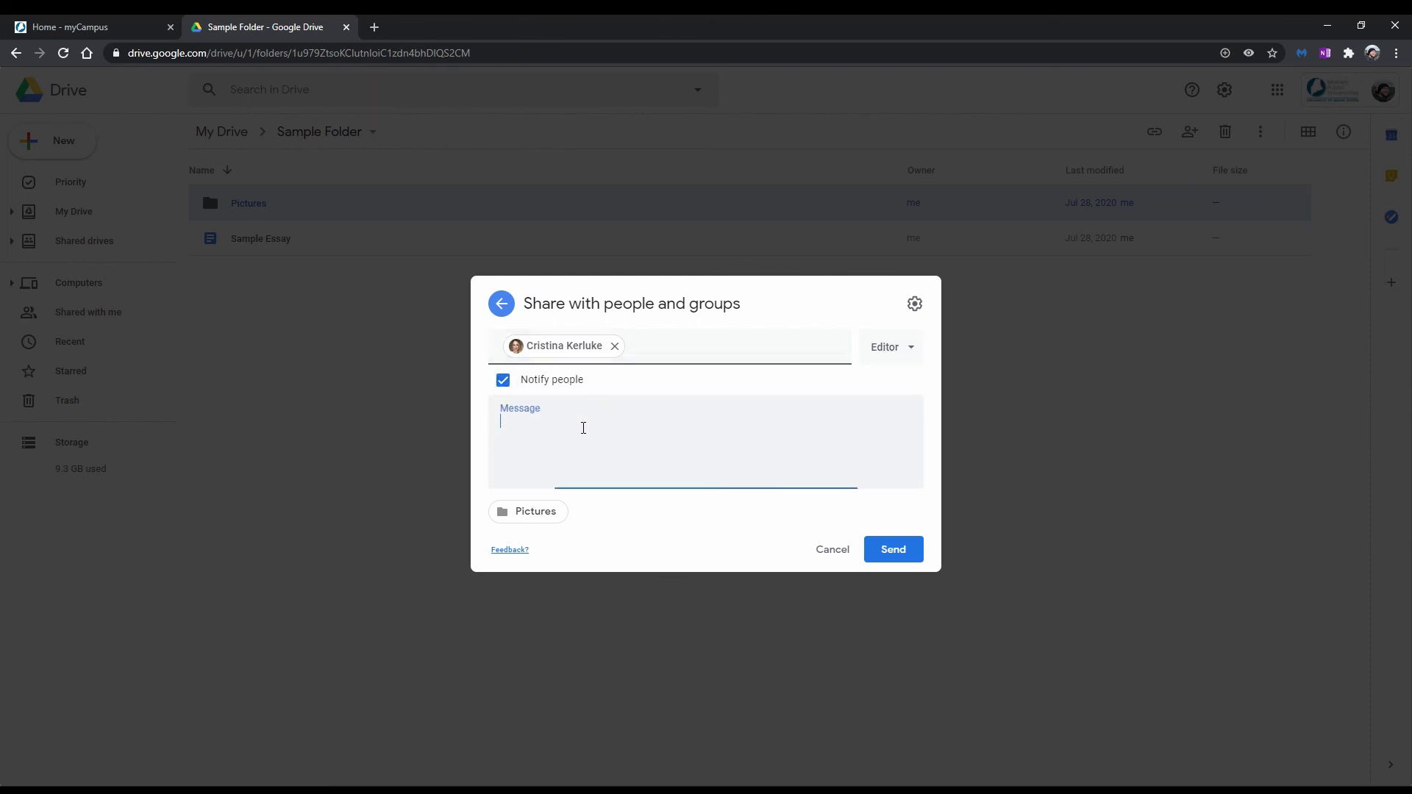
pyautogui.write('Enjoy these p')
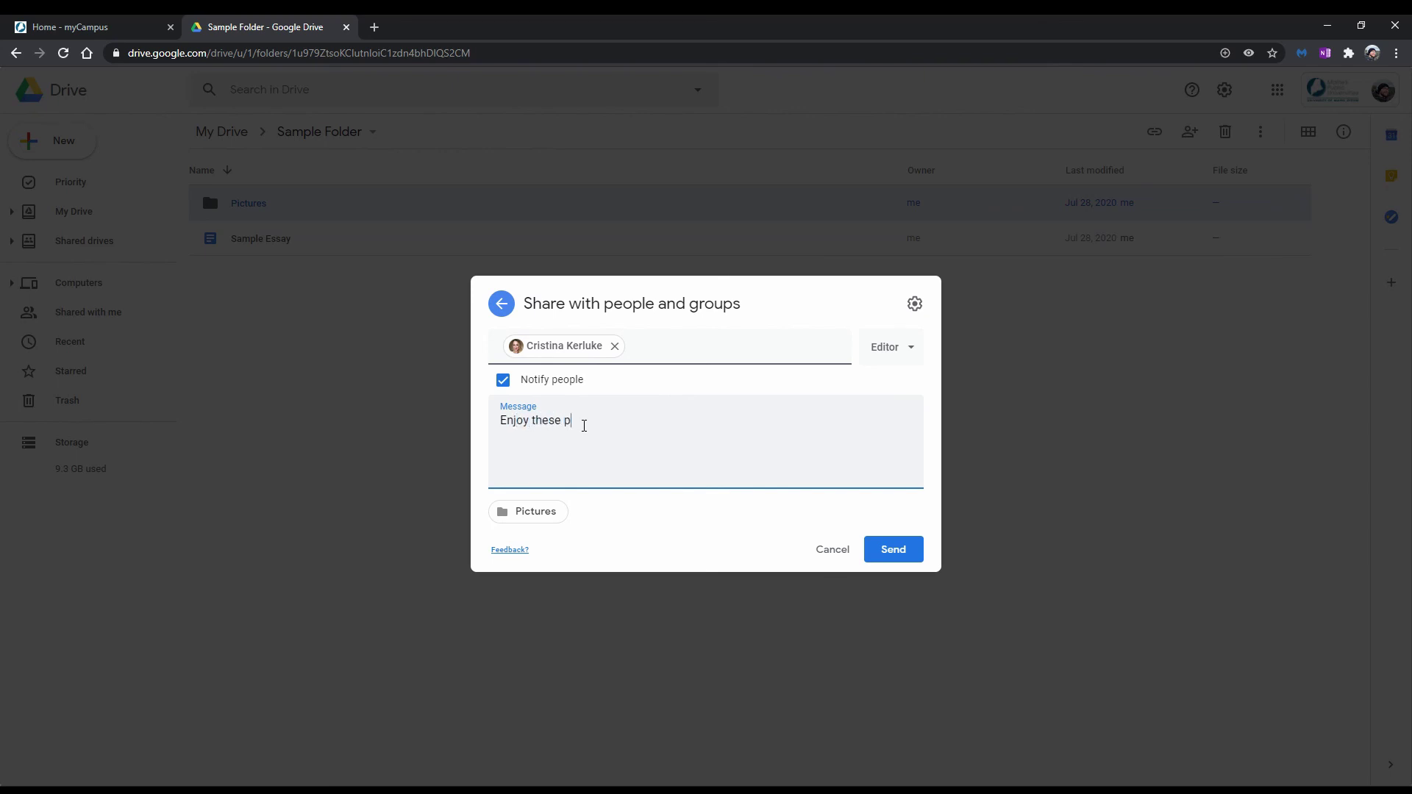
pyautogui.write('hotos :-) !')
pyautogui.click(906, 550)
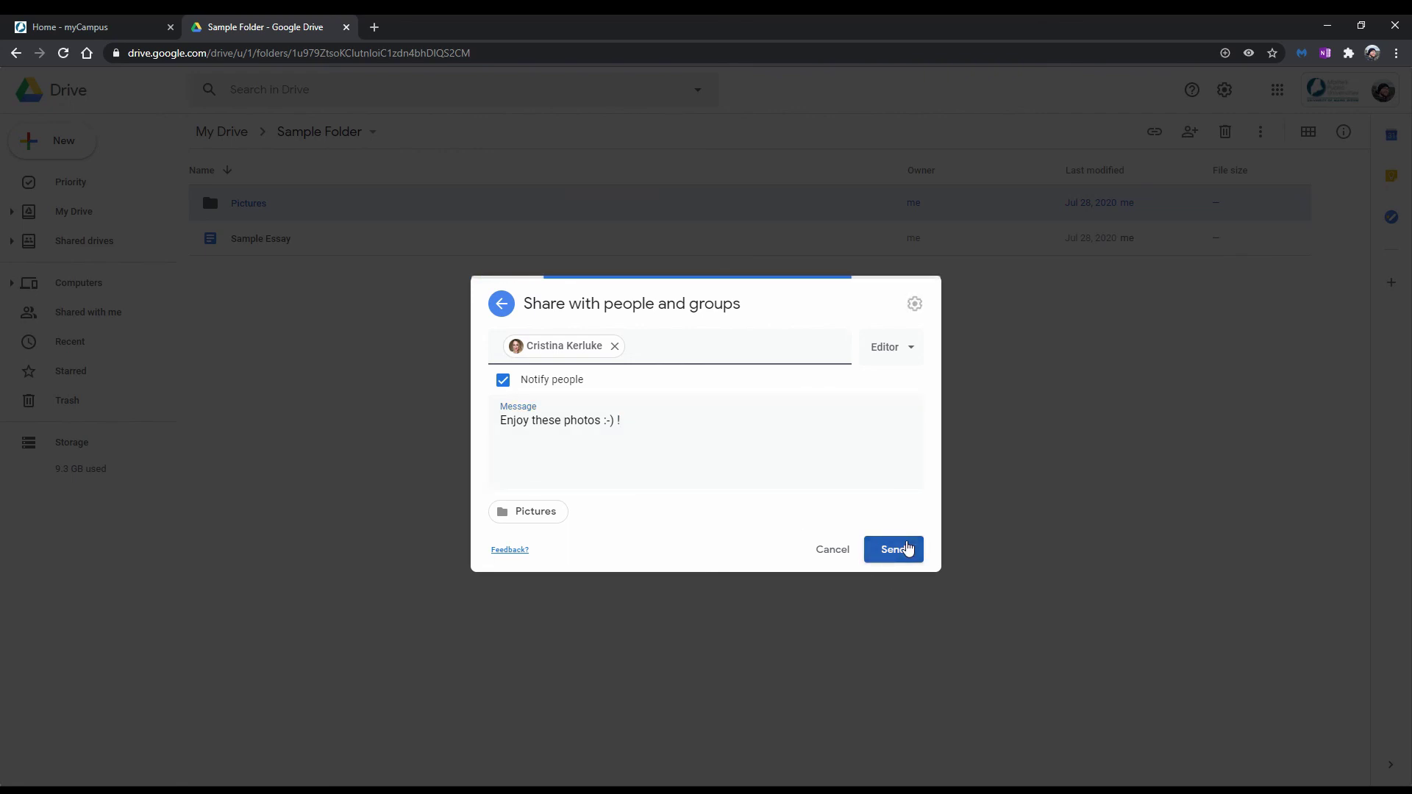